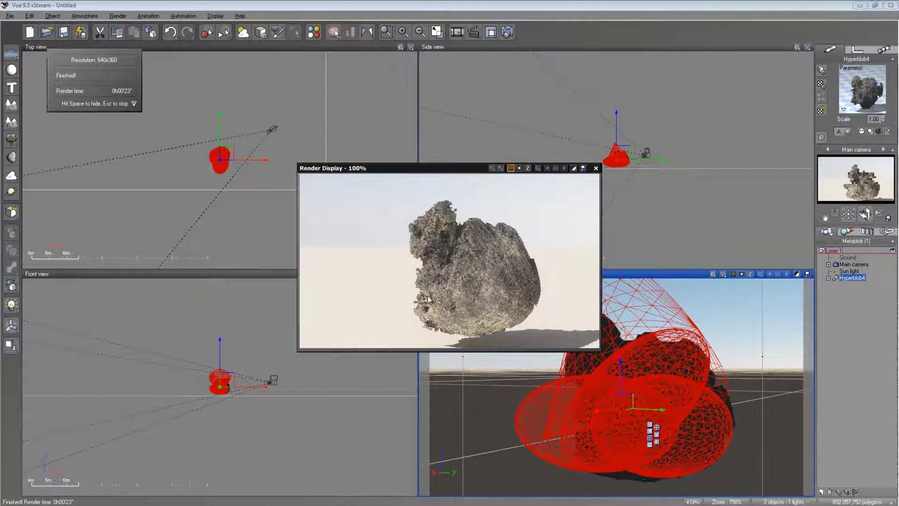
- Enable the distance field in Hyperblob4's material with a field depth of 95%, and set the overall density to 0.5
click(596, 167)
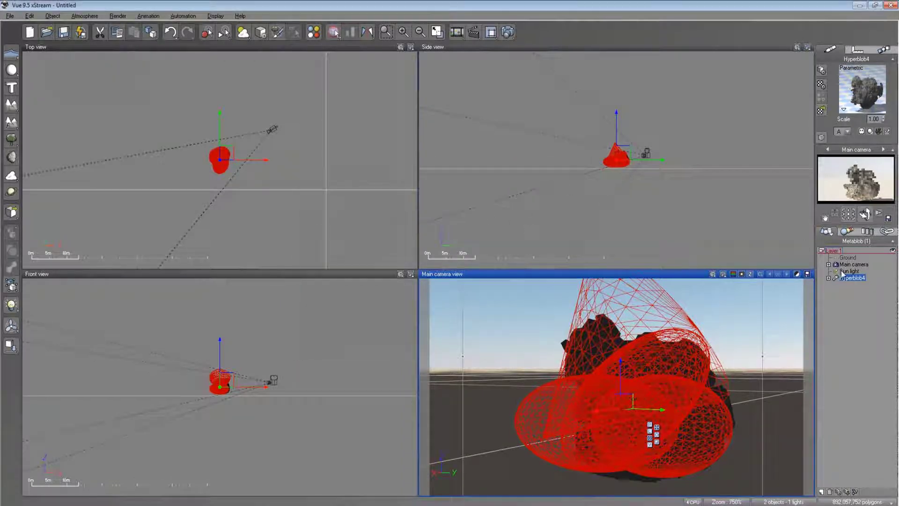
double_click(862, 89)
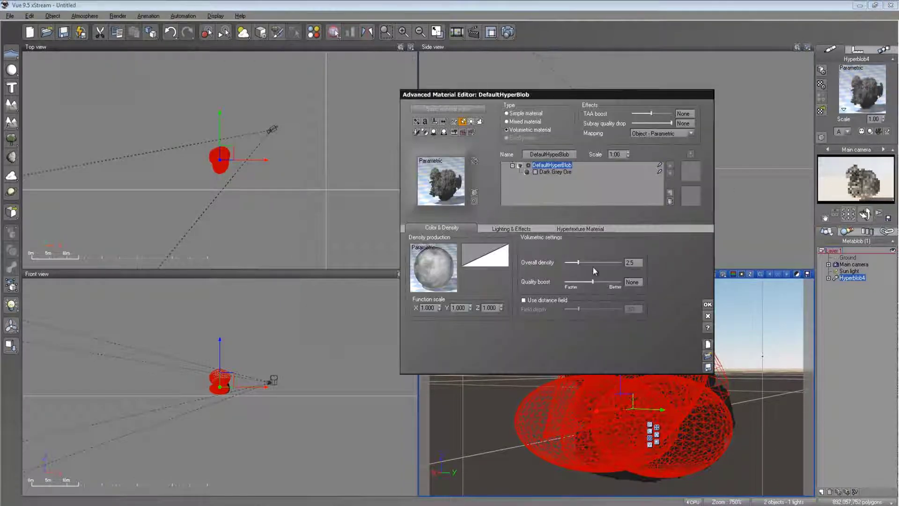
drag(591, 263, 600, 263)
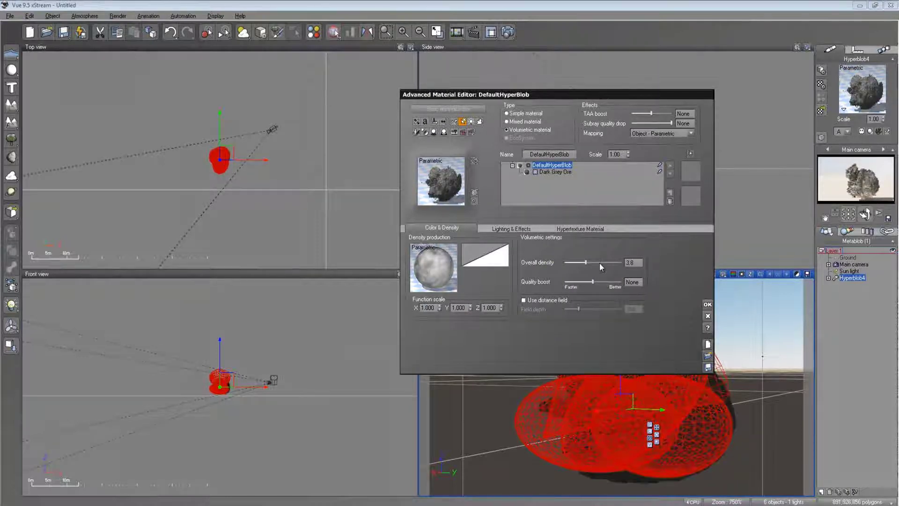
click(526, 300)
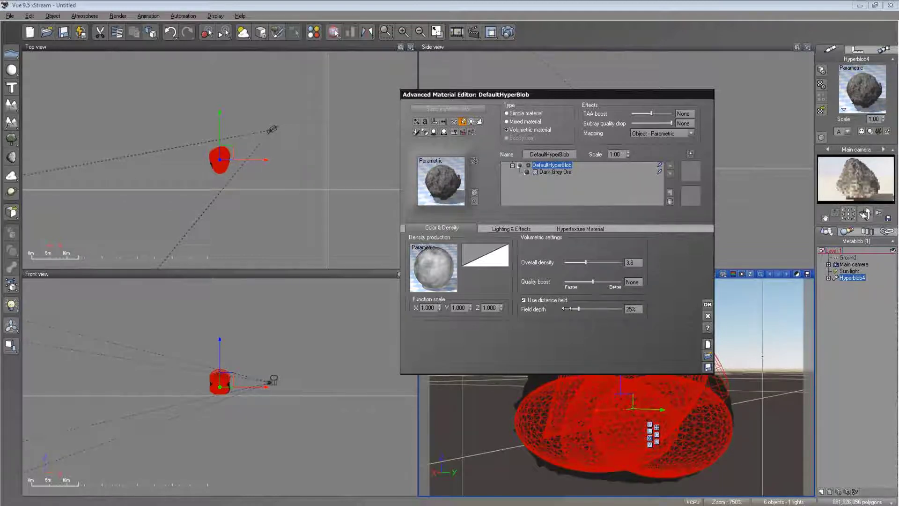
drag(579, 309, 596, 307)
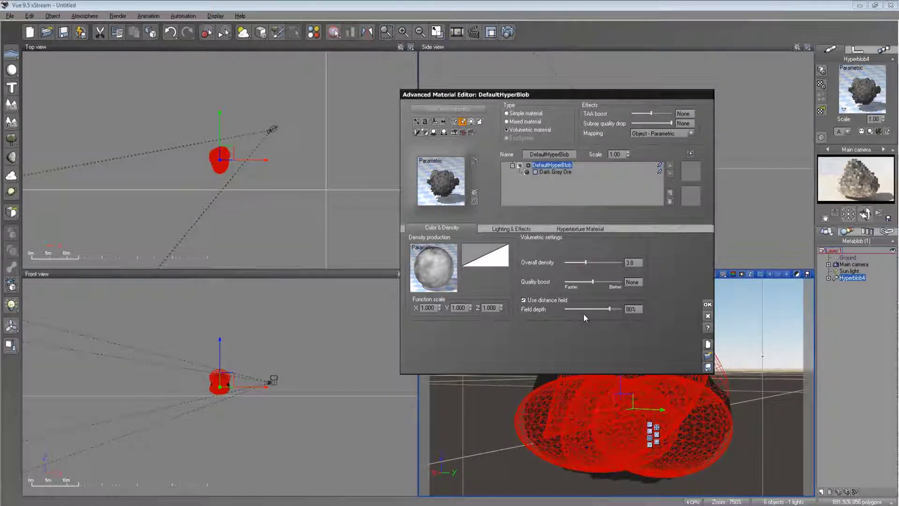
drag(583, 309, 591, 309)
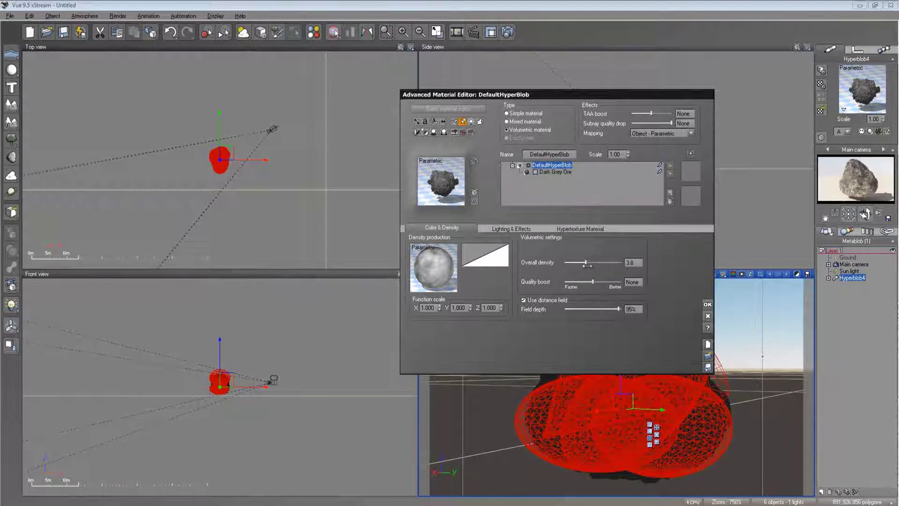
drag(583, 263, 578, 264)
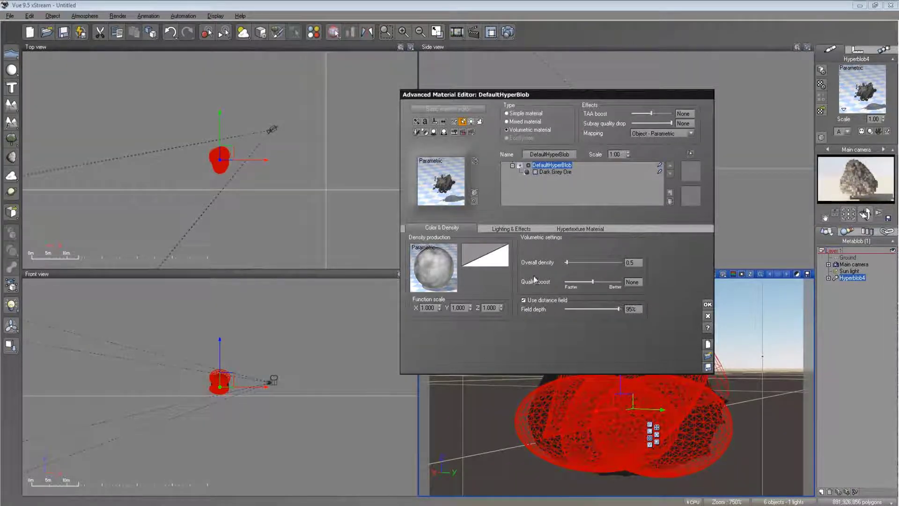
click(707, 305)
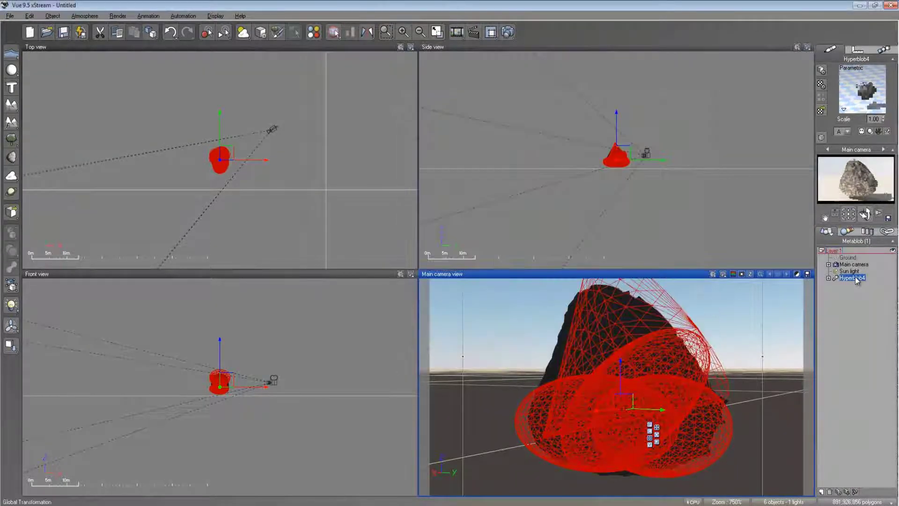
- Turn off mesh smoothing in the hypertexture baking options of Hyperblob4
double_click(854, 277)
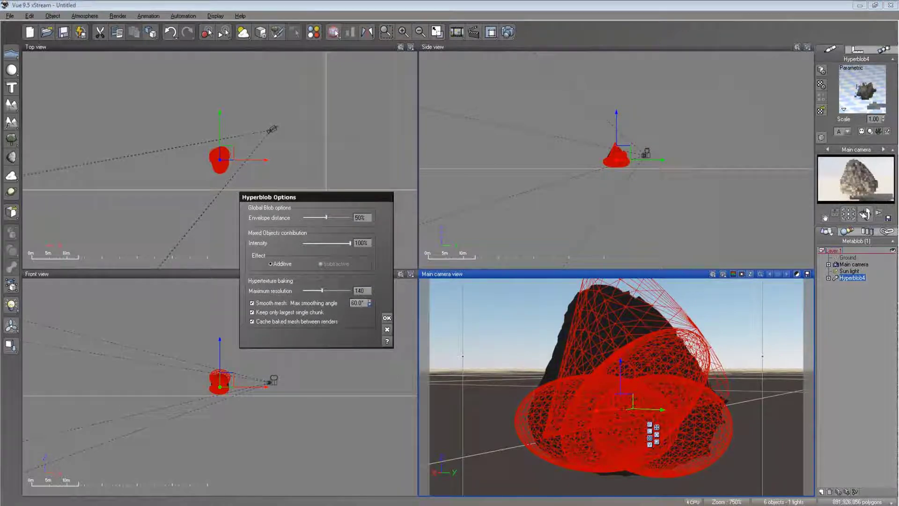
click(271, 303)
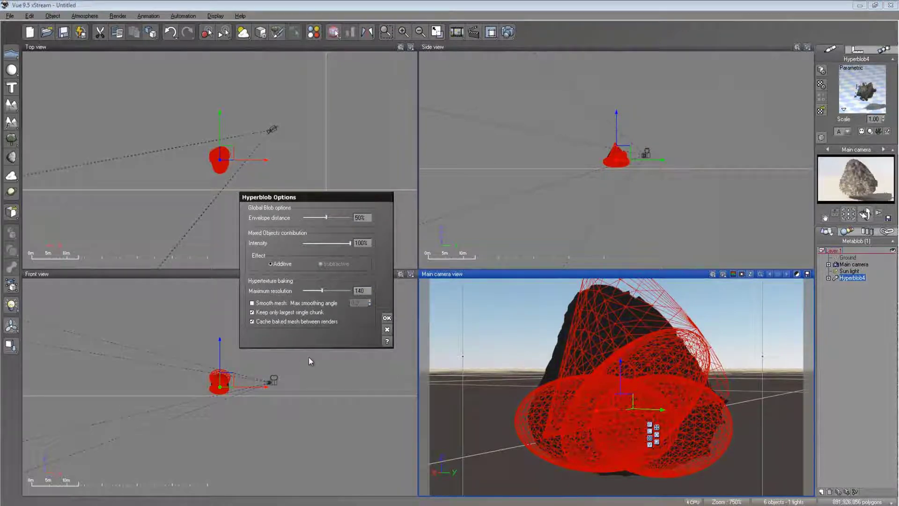
click(387, 318)
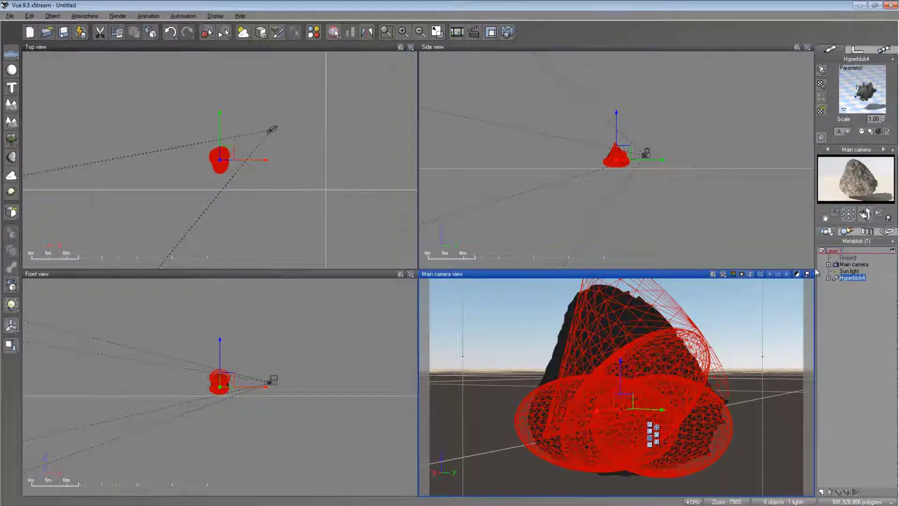
- Render the scene, accept the post render options, and review the rendered rock before closing the image
click(509, 32)
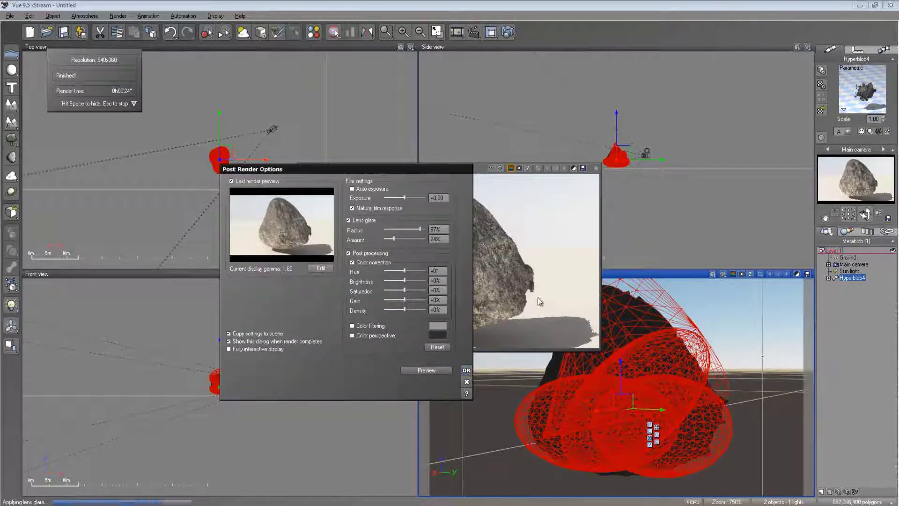
click(467, 370)
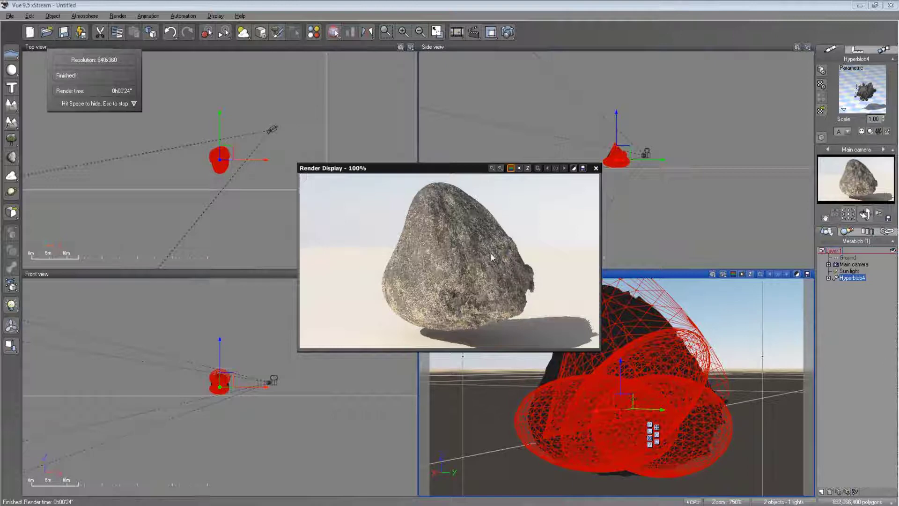
click(596, 167)
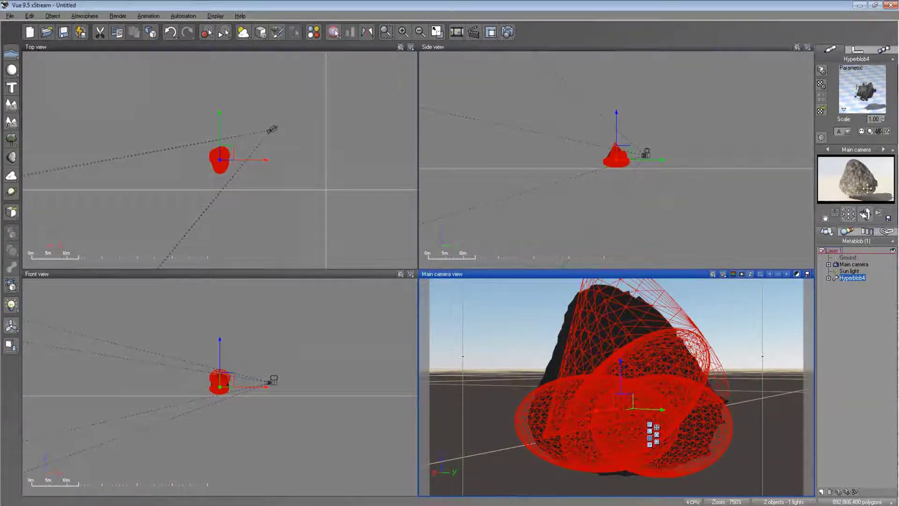
- Open the hyperblob's material and toggle its distance field off and back on to compare the previews
double_click(864, 89)
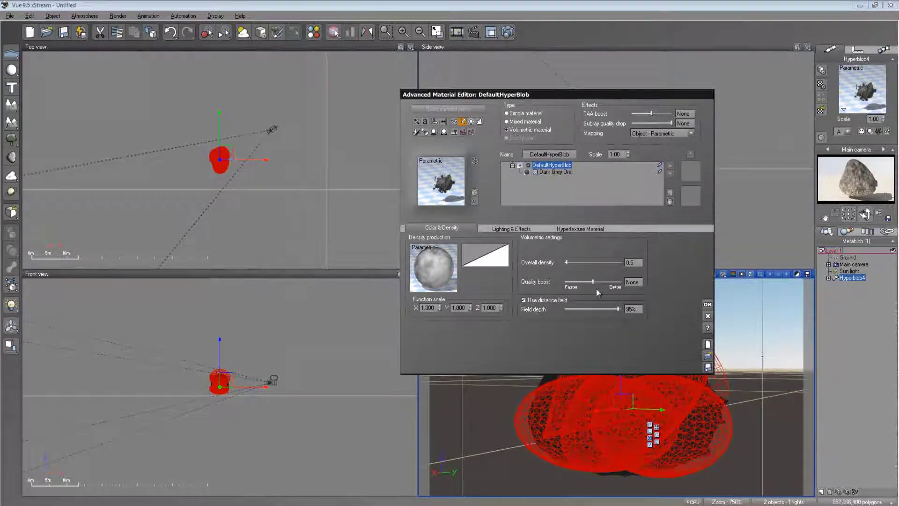
click(549, 300)
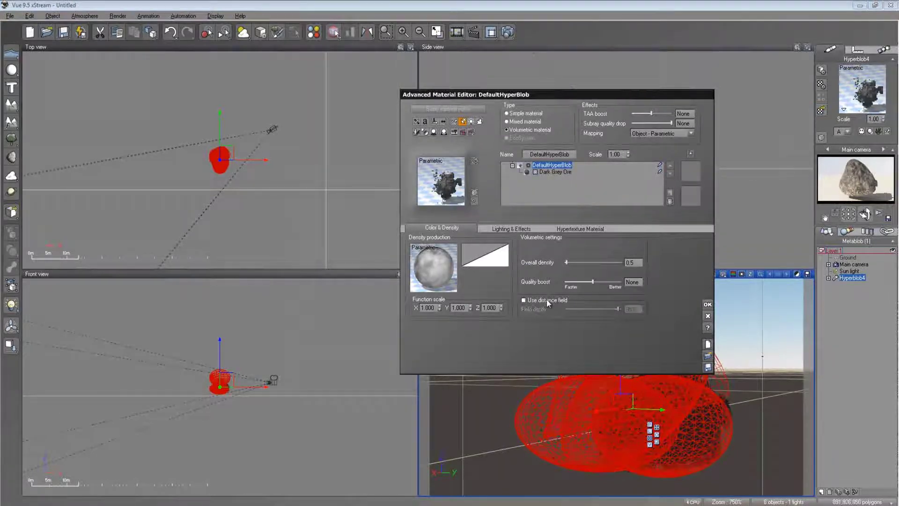
click(547, 300)
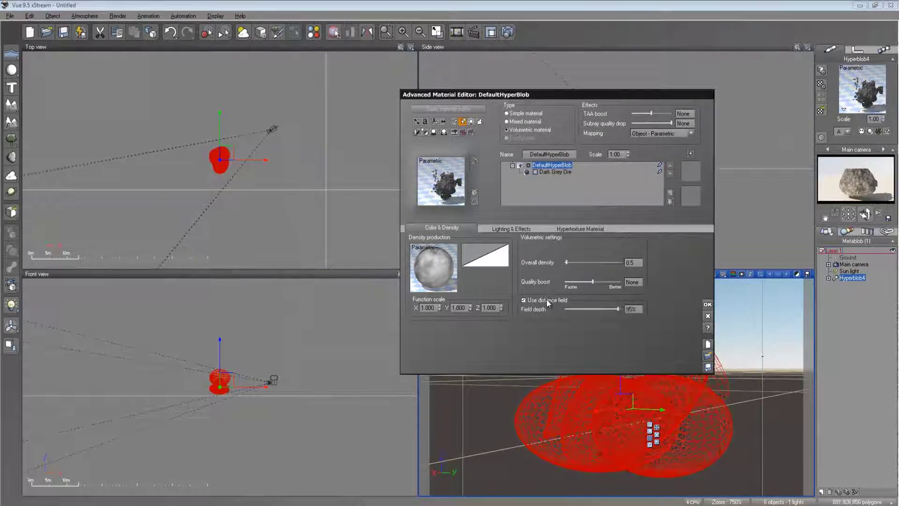
- In the material's density function, set the fractal's largest feature to 4.12546 and its roughness to 0.612069
right_click(439, 270)
click(459, 275)
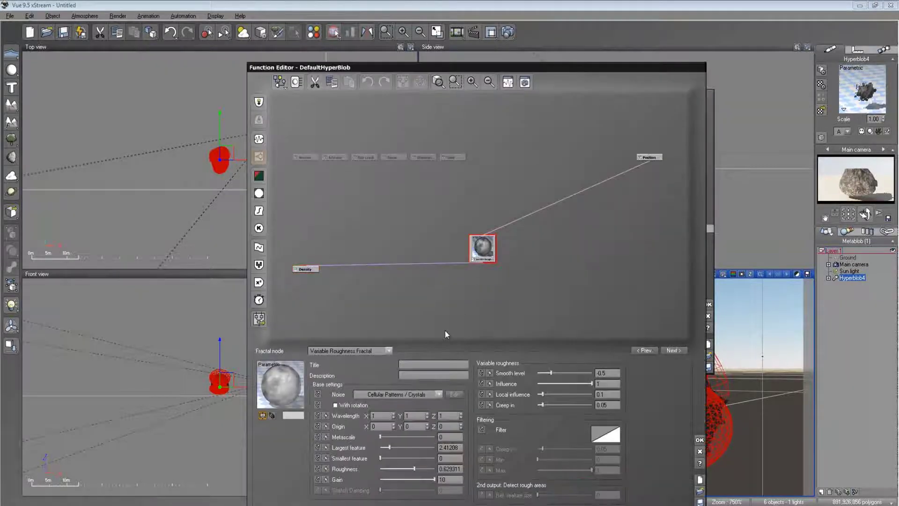
drag(389, 448, 394, 449)
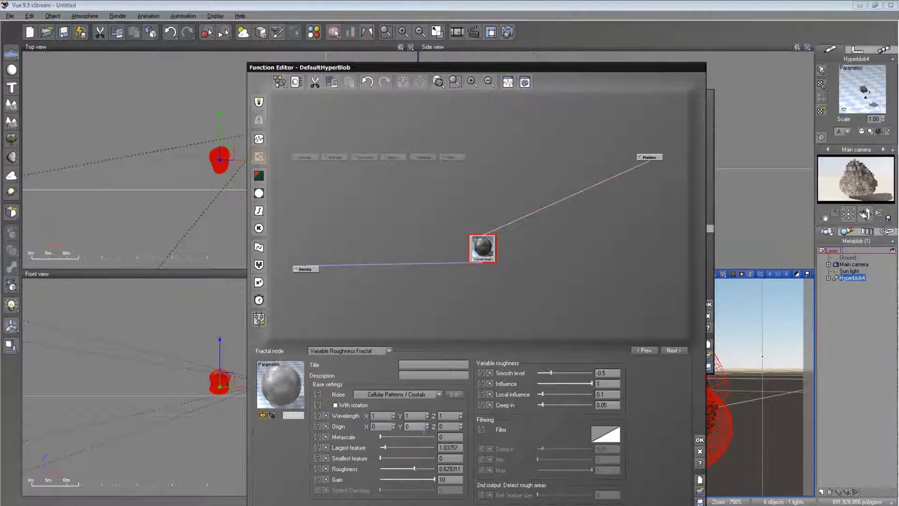
drag(550, 69, 546, 46)
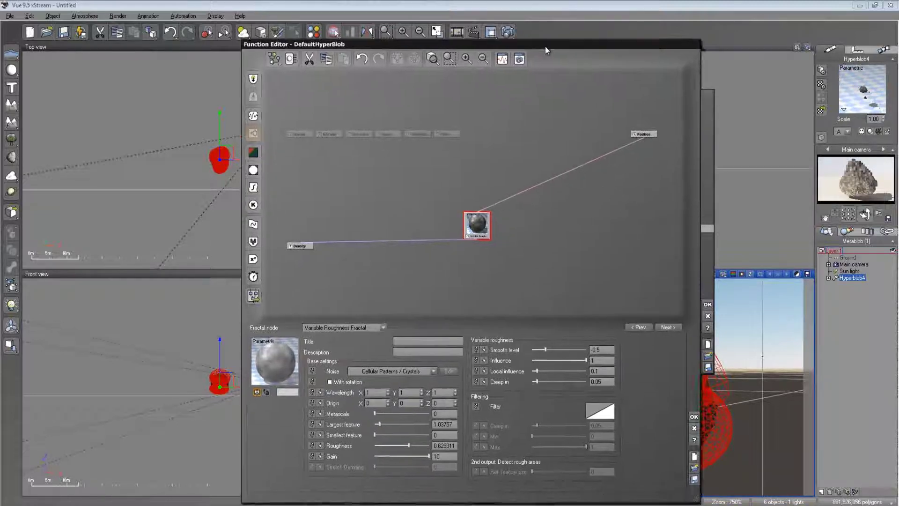
drag(409, 445, 411, 423)
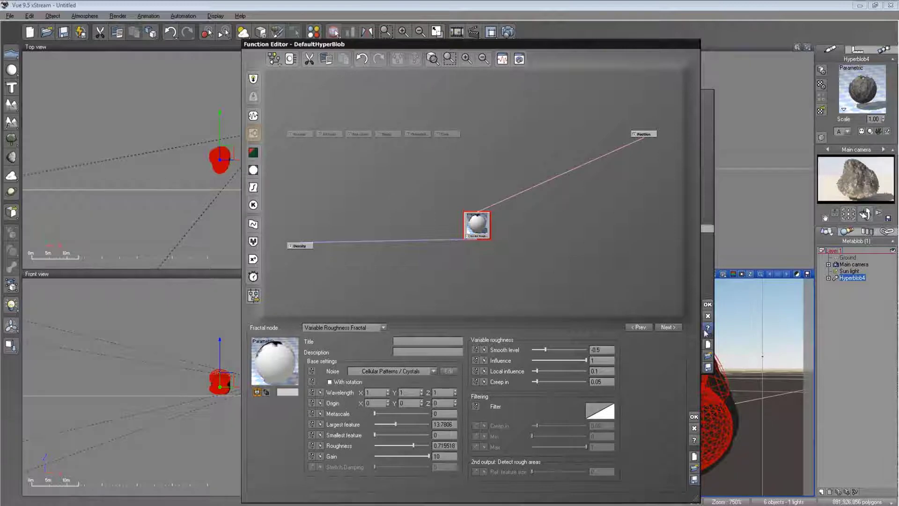
drag(409, 426, 399, 427)
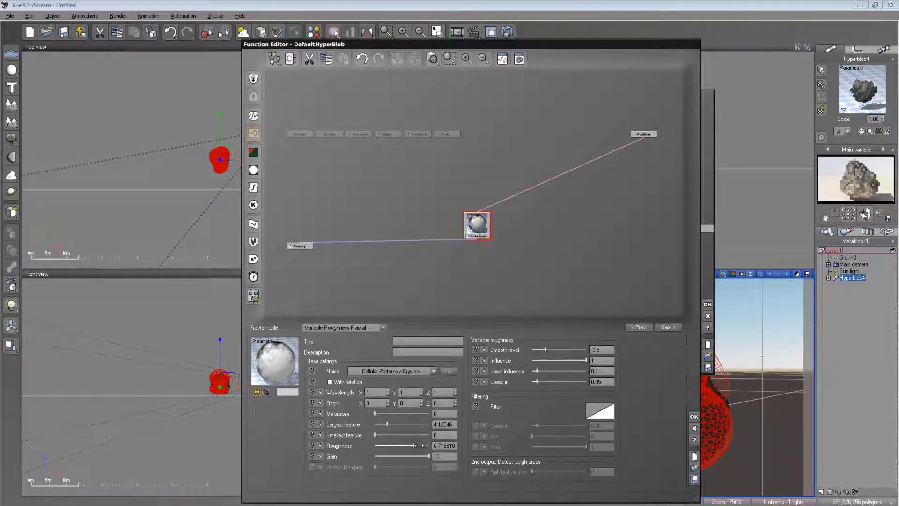
drag(419, 445, 413, 445)
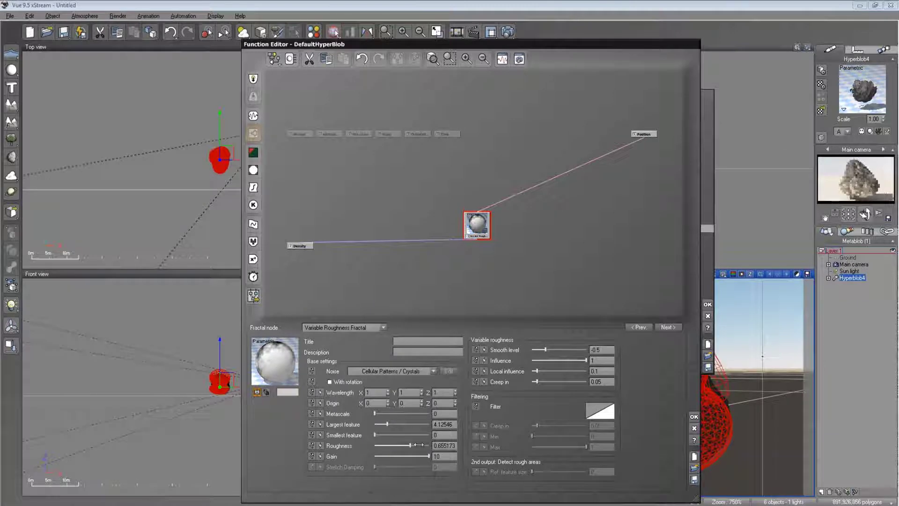
drag(422, 444, 416, 444)
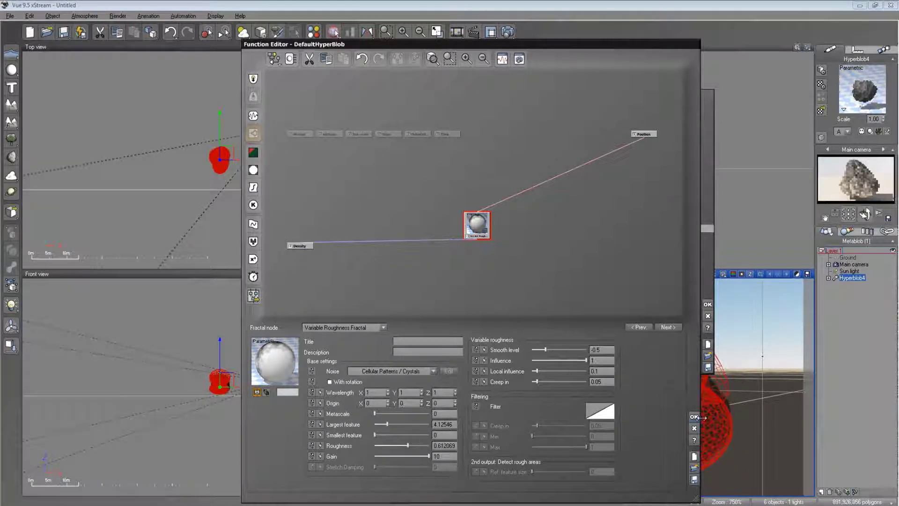
click(694, 417)
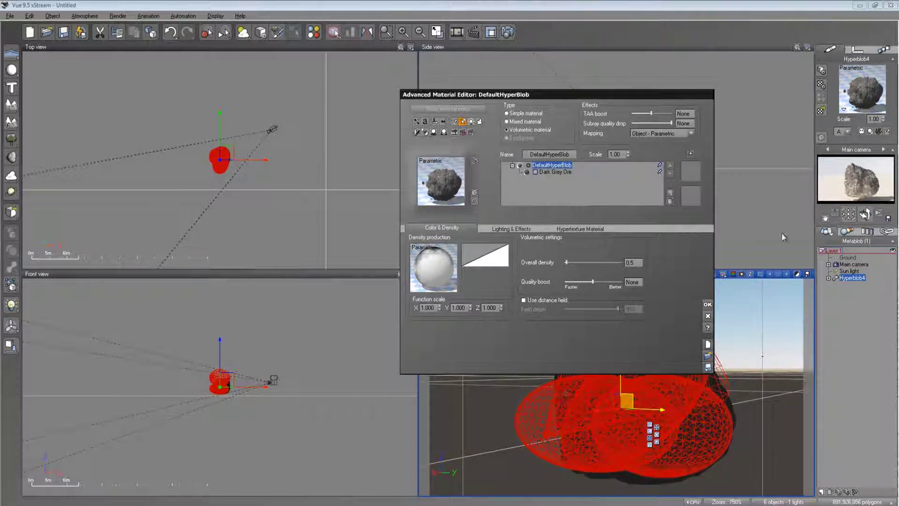
- Set the hyperblob material's overall density to 2.5
drag(595, 261, 599, 262)
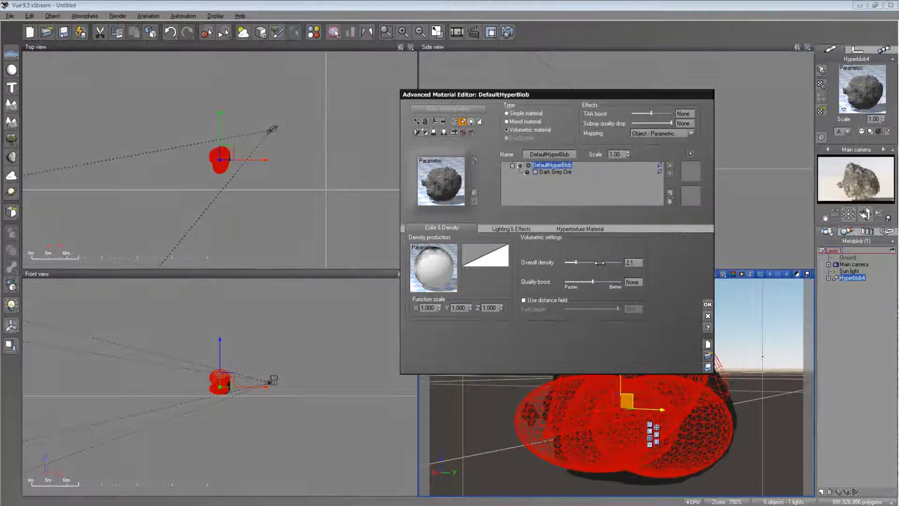
drag(600, 263, 603, 263)
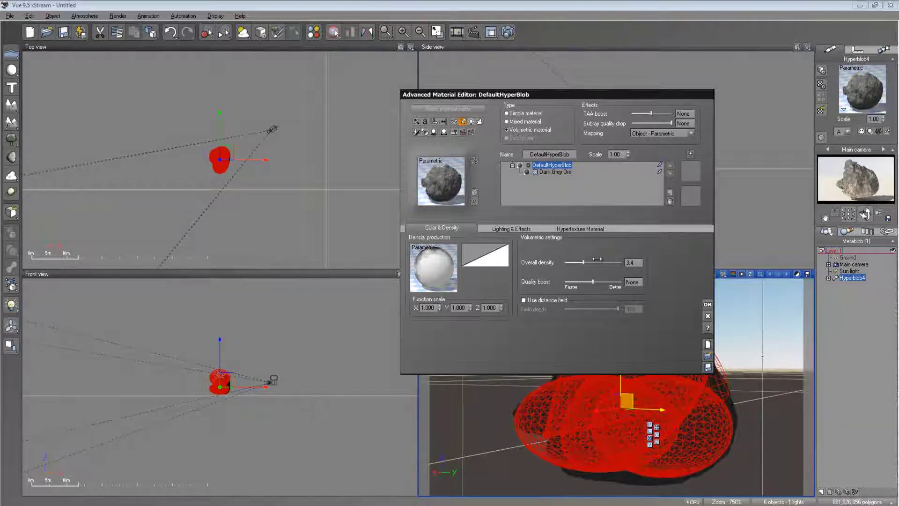
drag(597, 258, 613, 258)
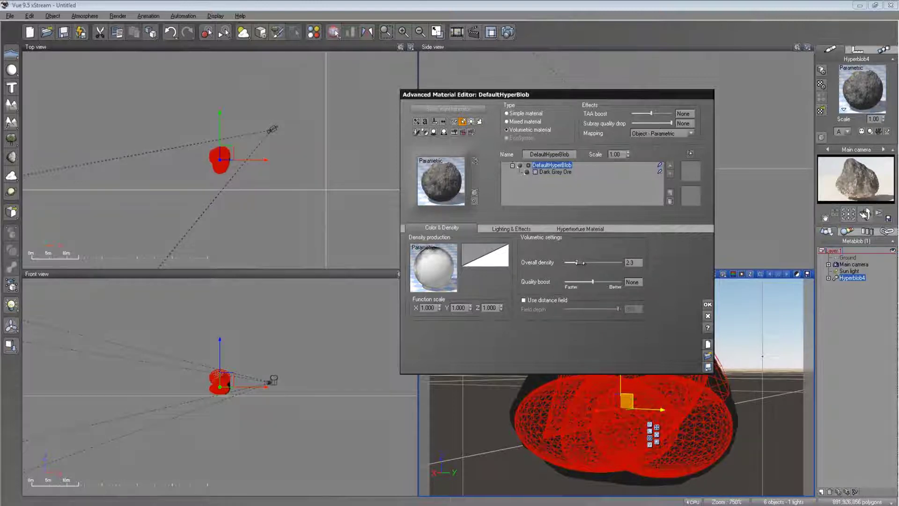
- Edit the density function's fractal, setting the largest feature to 2.41208 and the roughness to 0.672414
right_click(429, 274)
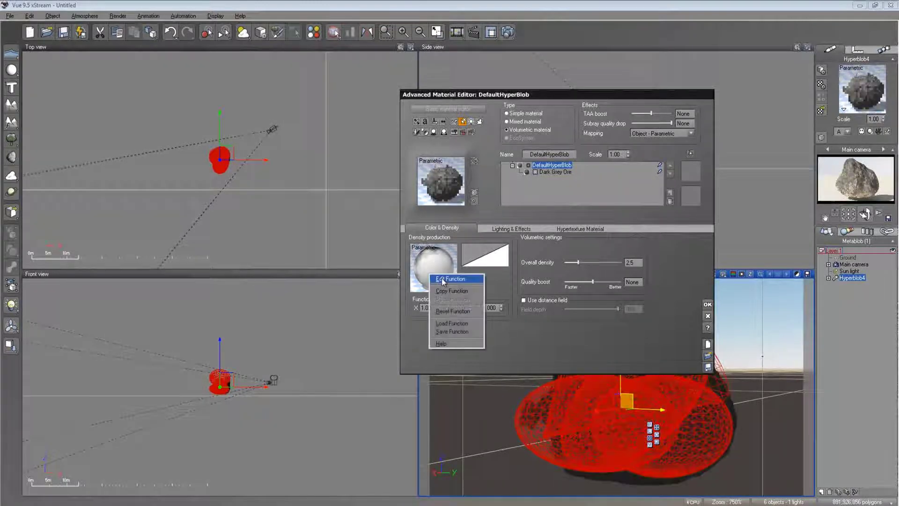
click(443, 279)
click(472, 236)
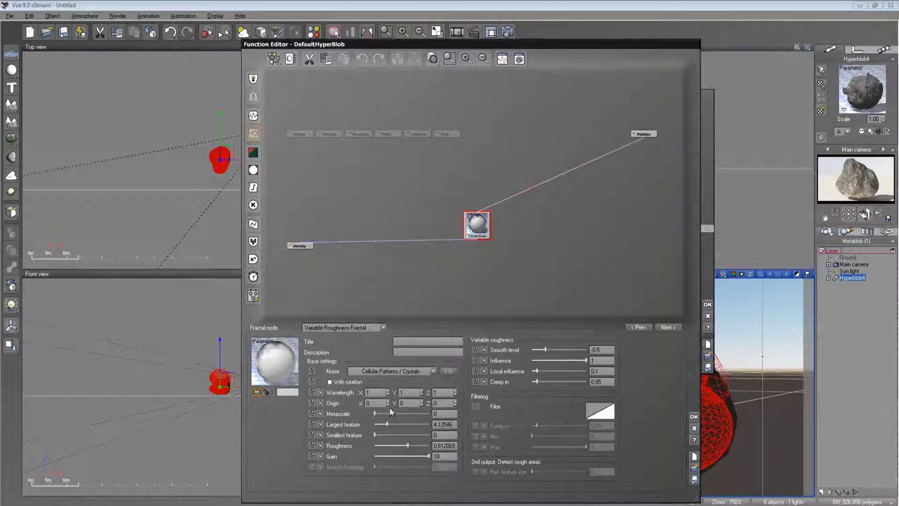
drag(385, 424, 383, 424)
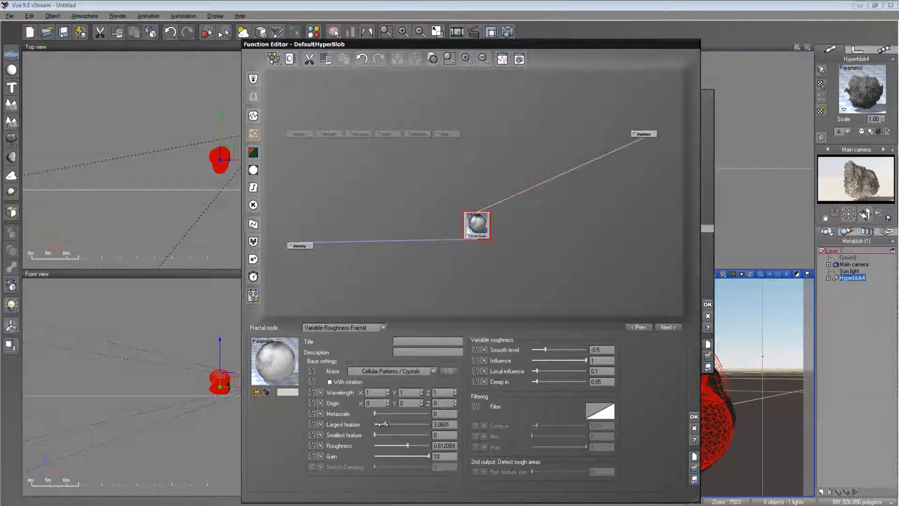
drag(383, 424, 380, 424)
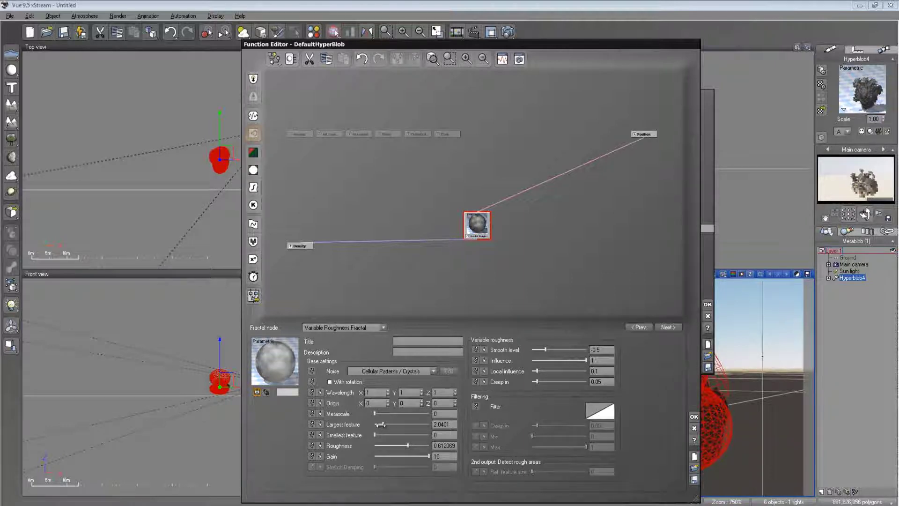
drag(381, 424, 382, 425)
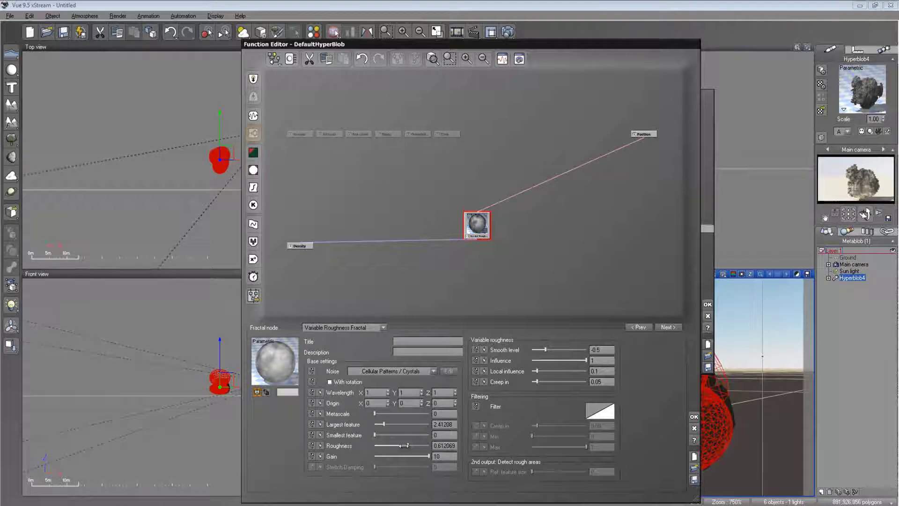
drag(408, 446, 411, 445)
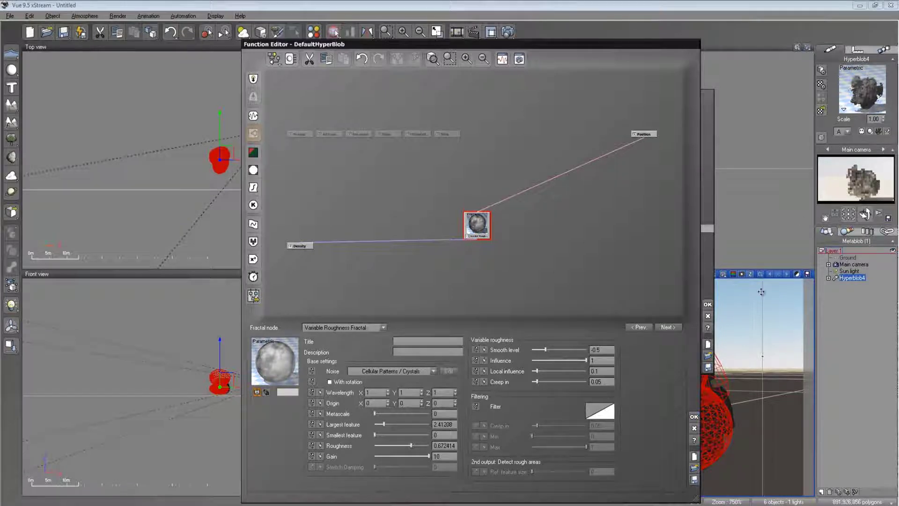
click(694, 417)
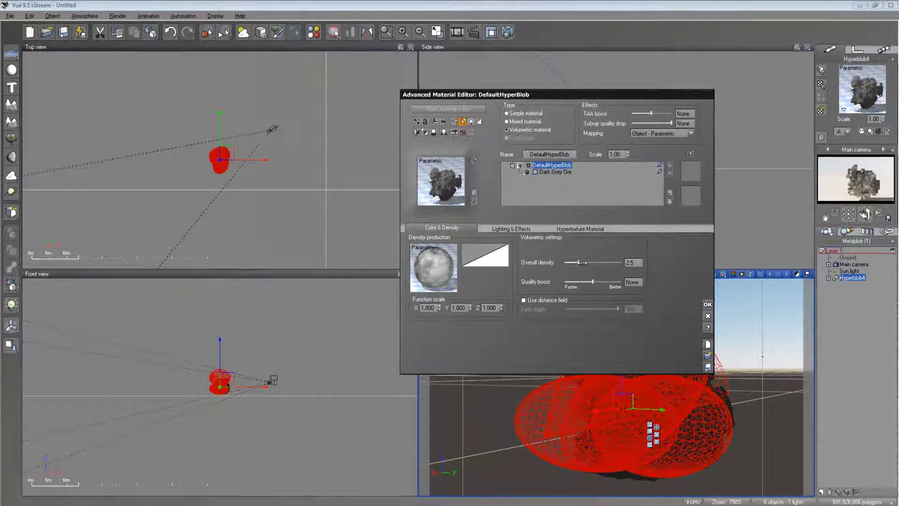
- Set the hyperblob material's overall density to 3.0 and render the scene to check the rock
drag(579, 263, 582, 262)
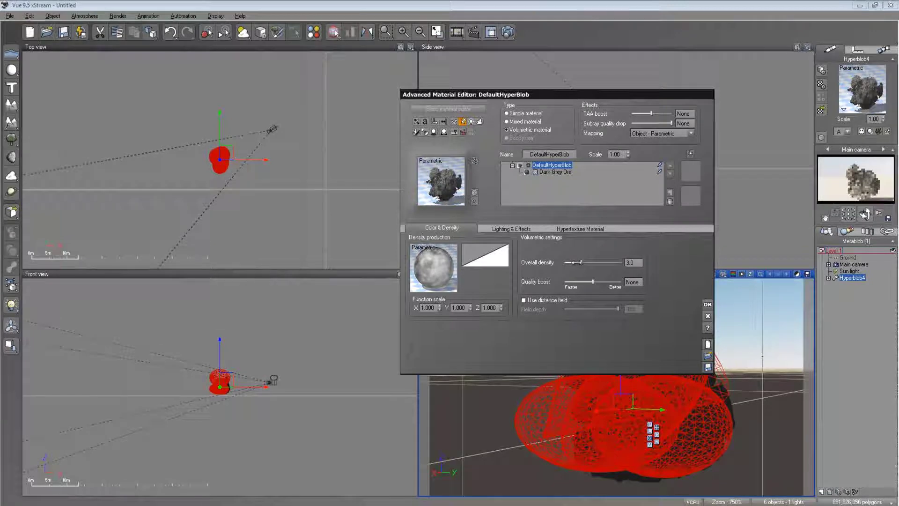
click(708, 304)
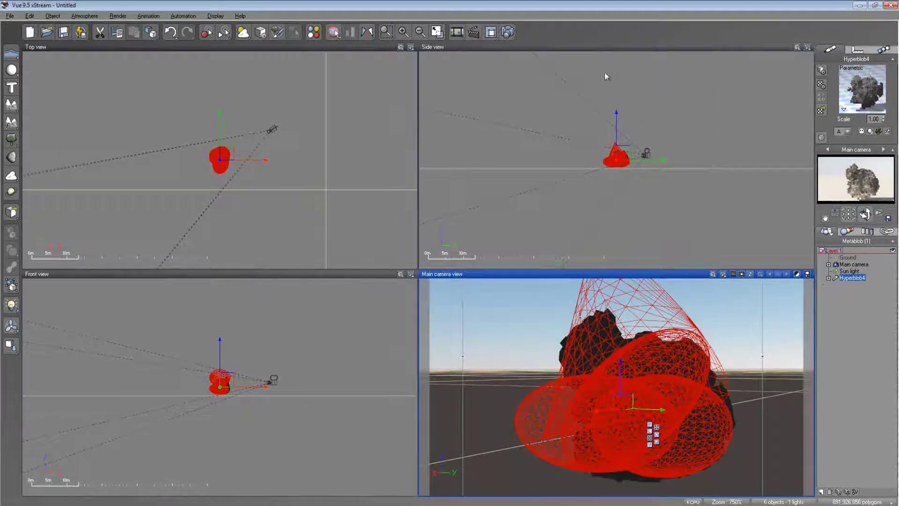
click(508, 32)
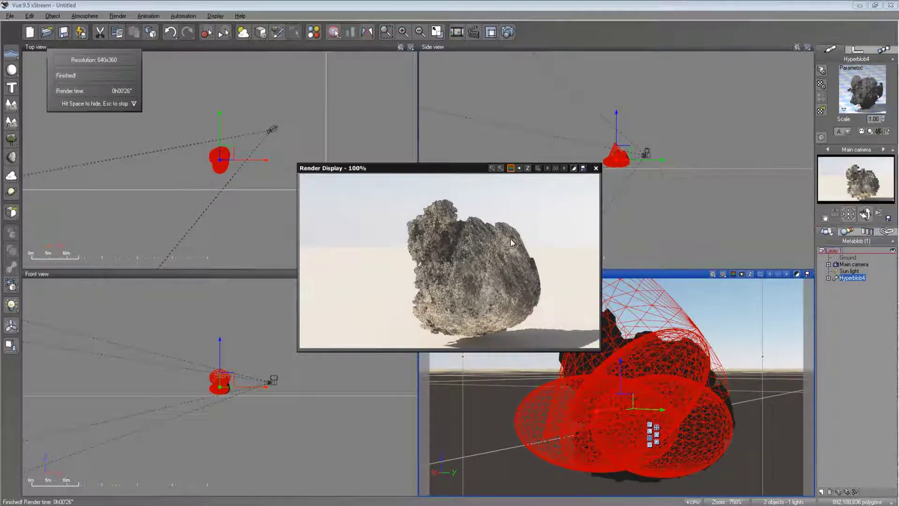
click(596, 168)
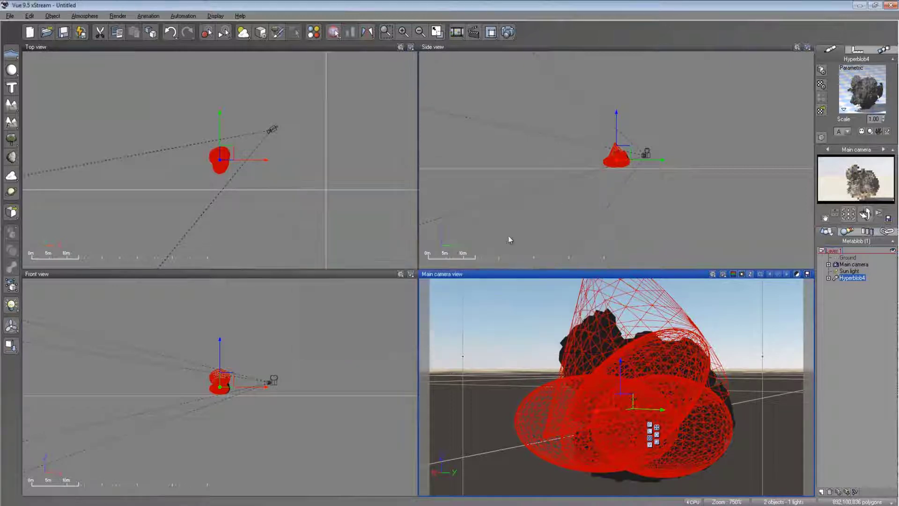
- Open the material's density function for editing and insert a Blender combiner between the fractal and the density output
right_click(883, 88)
click(864, 86)
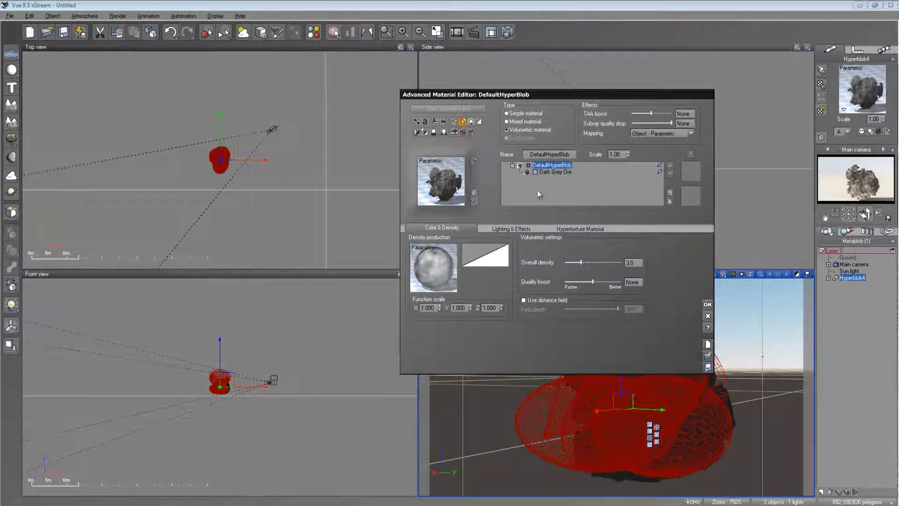
right_click(433, 262)
click(448, 266)
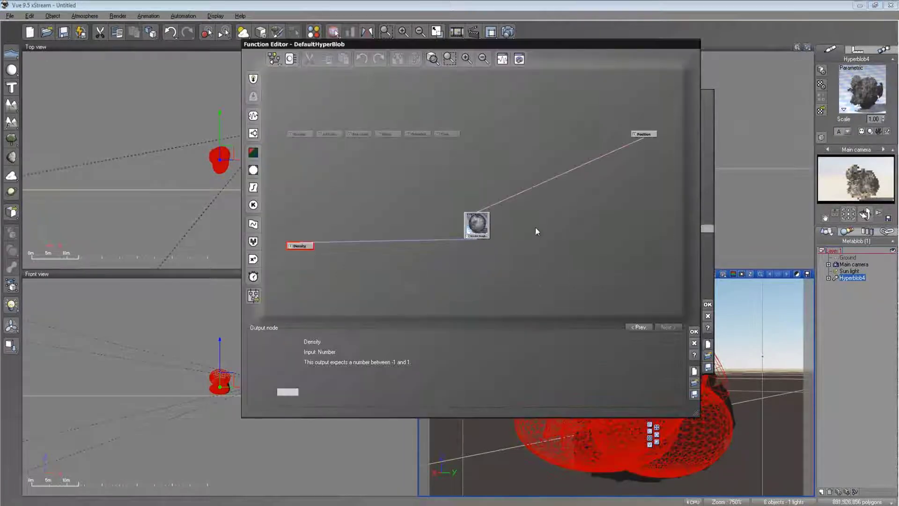
click(478, 228)
drag(477, 225, 438, 184)
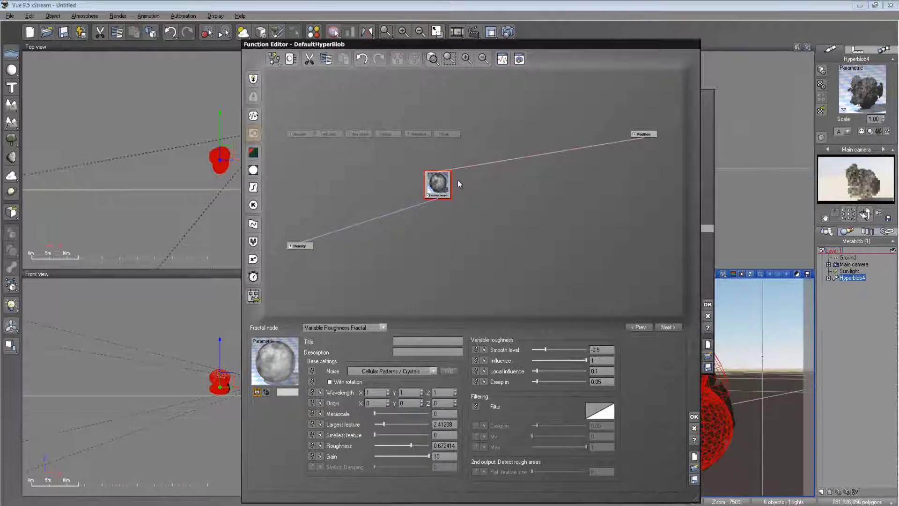
click(254, 241)
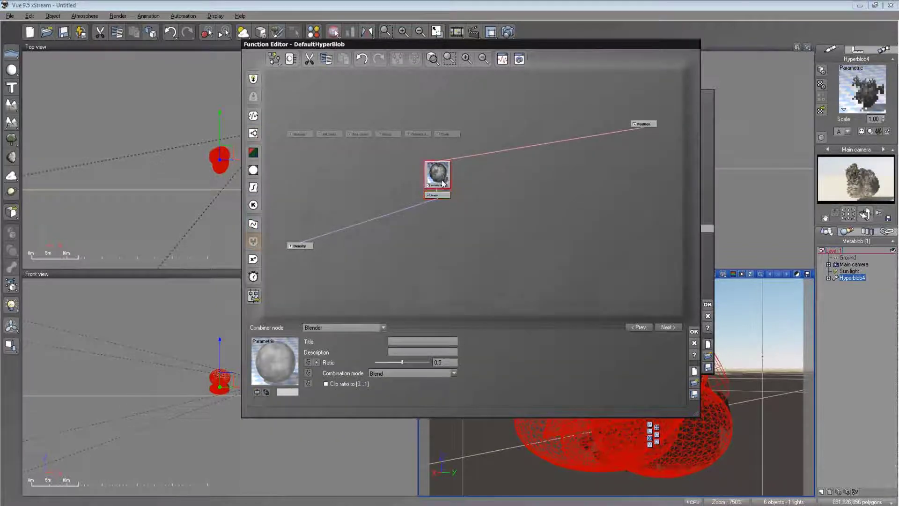
- Duplicate the fractal node beside the original and connect the copy's Altitude output to the Blender node
click(443, 187)
click(443, 209)
ctrl+drag(443, 210, 528, 193)
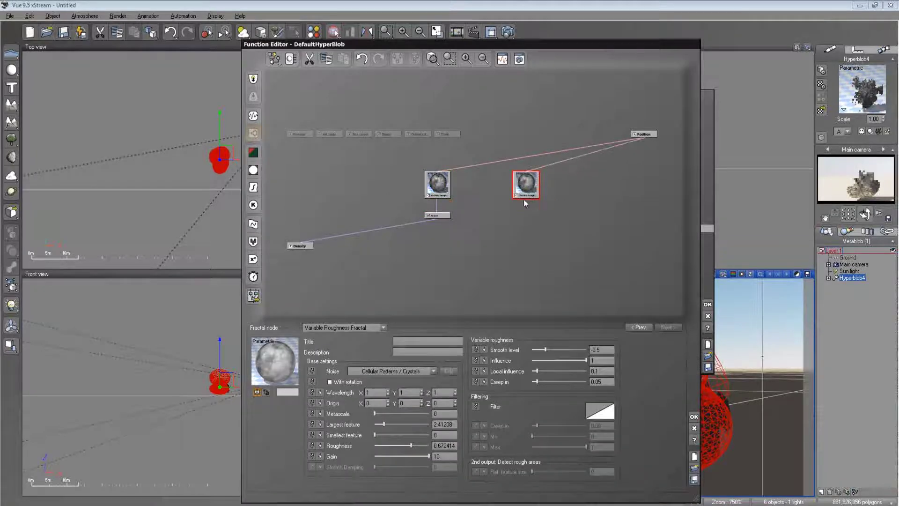
drag(440, 212, 465, 205)
drag(527, 201, 527, 199)
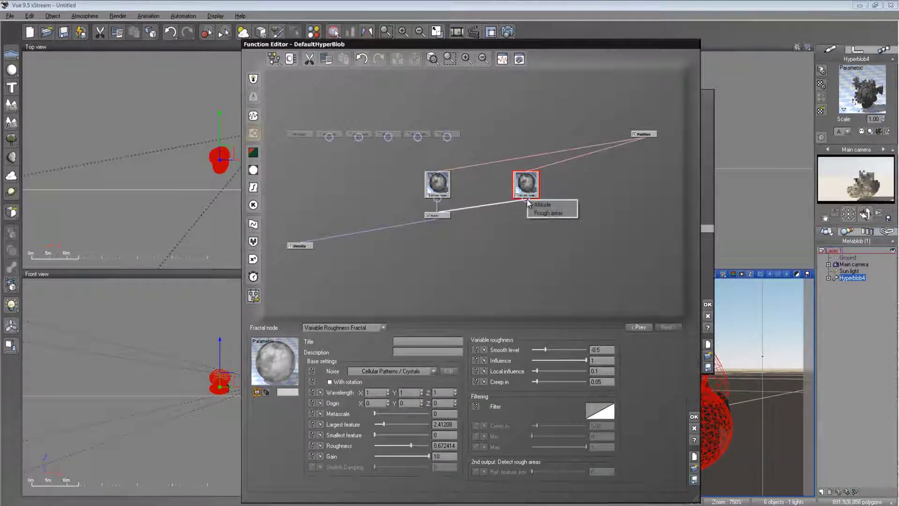
click(541, 205)
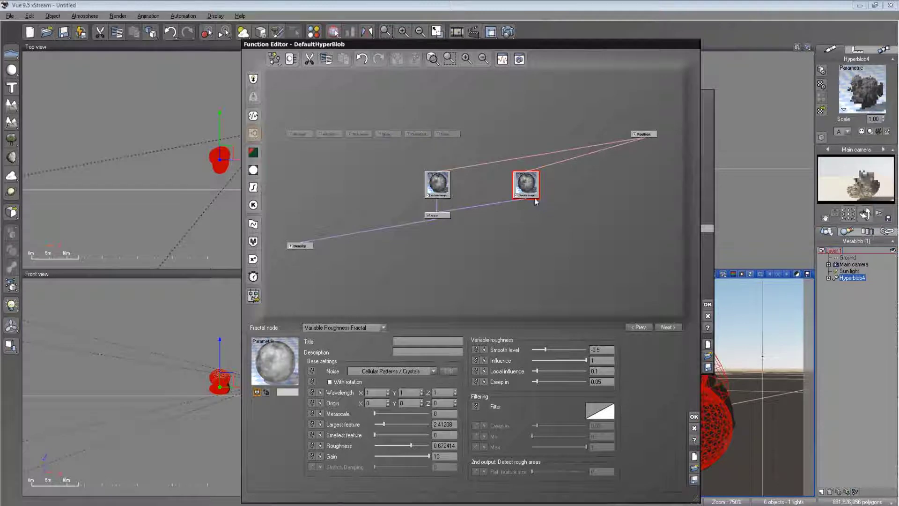
- Change the copied fractal's noise to Line Patterns / Cracks, with largest feature 1.03758 and roughness 0.551724
click(383, 328)
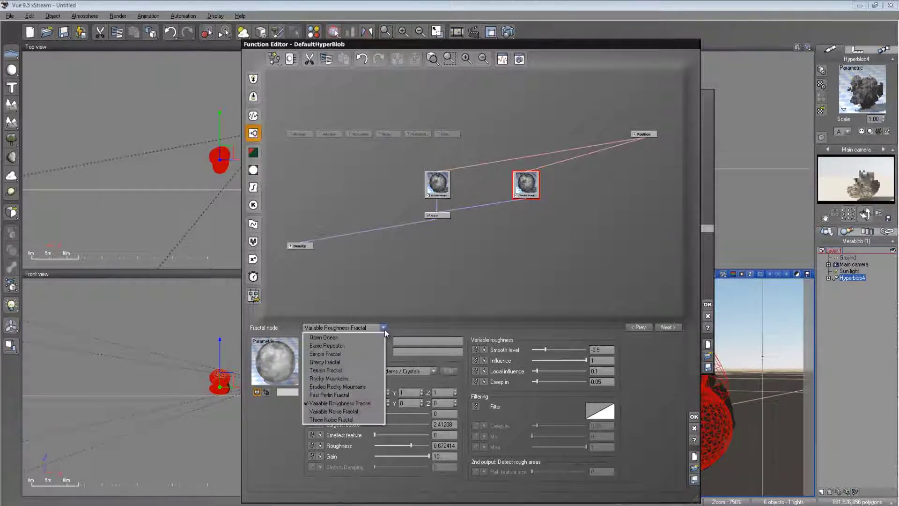
click(384, 330)
click(431, 372)
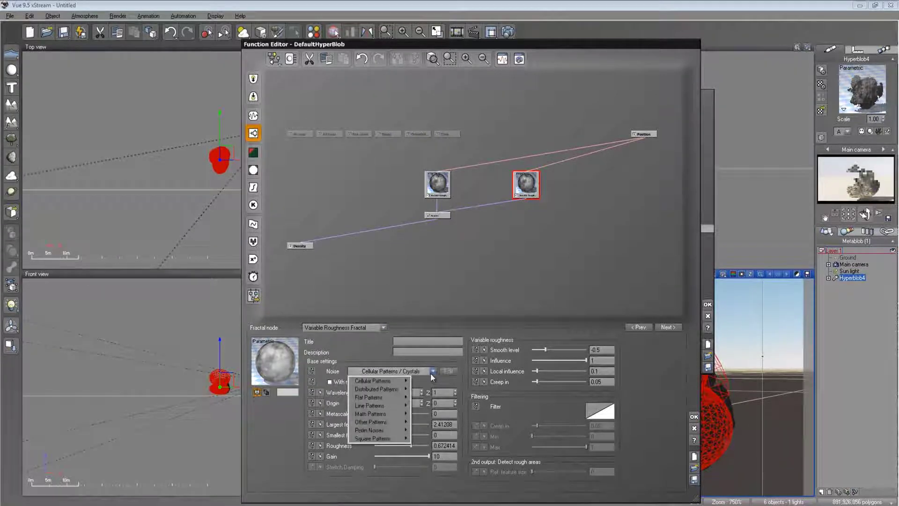
mouse_move(387, 406)
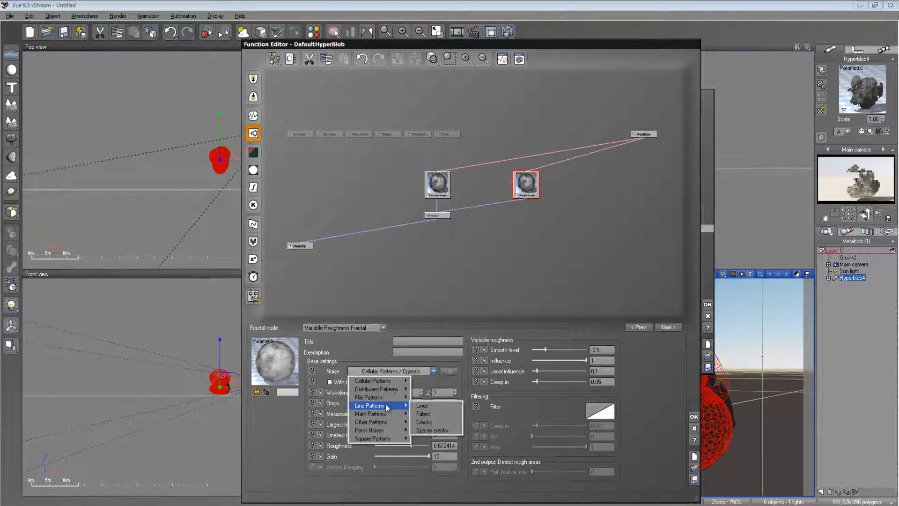
click(432, 423)
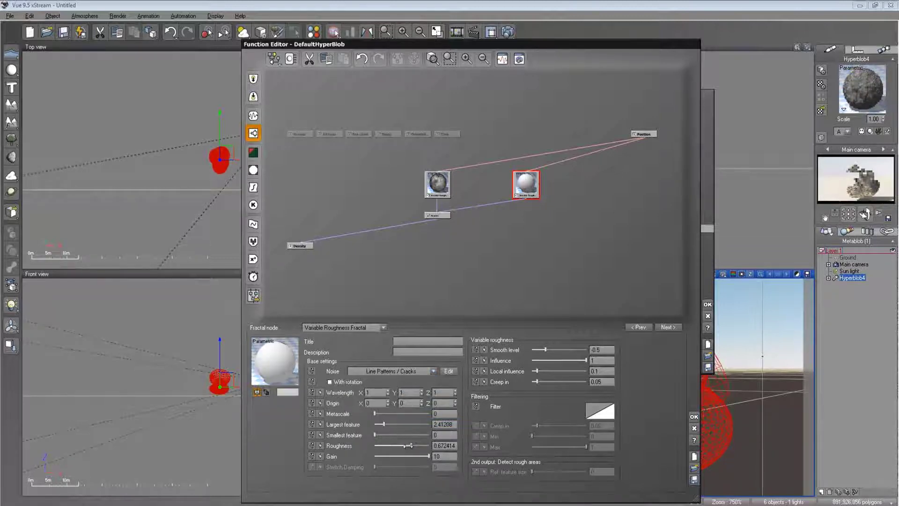
mouse_move(396, 425)
mouse_down()
mouse_move(407, 424)
mouse_move(405, 445)
mouse_move(407, 424)
mouse_move(399, 424)
mouse_up()
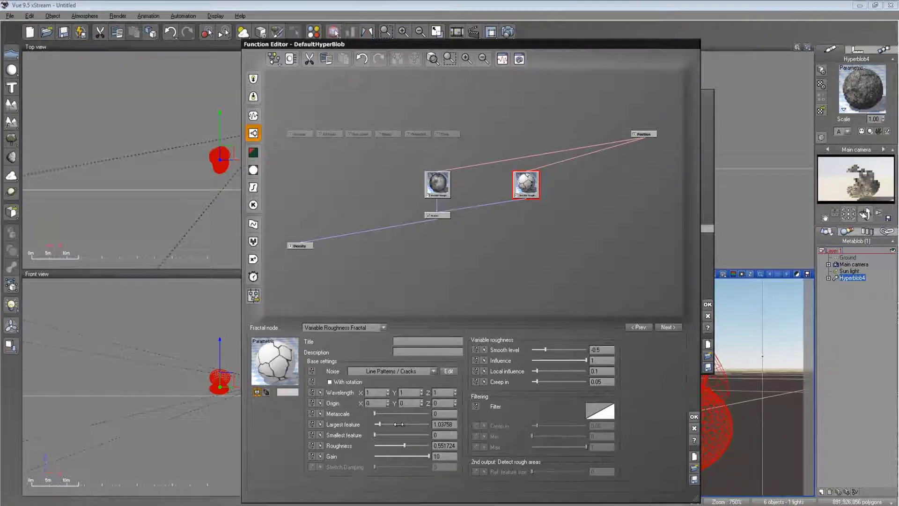
- Set the Blender node's combination mode to Add and its ratio to 0.310344
click(437, 215)
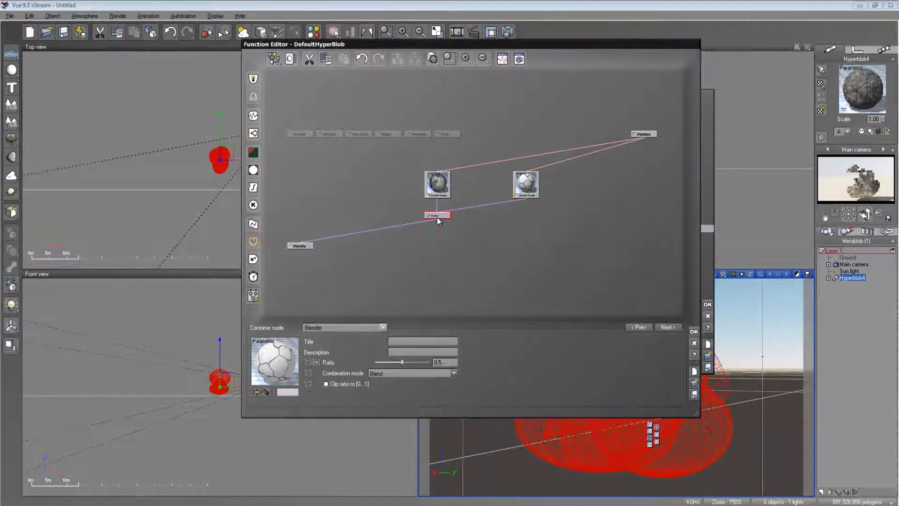
click(412, 373)
click(406, 386)
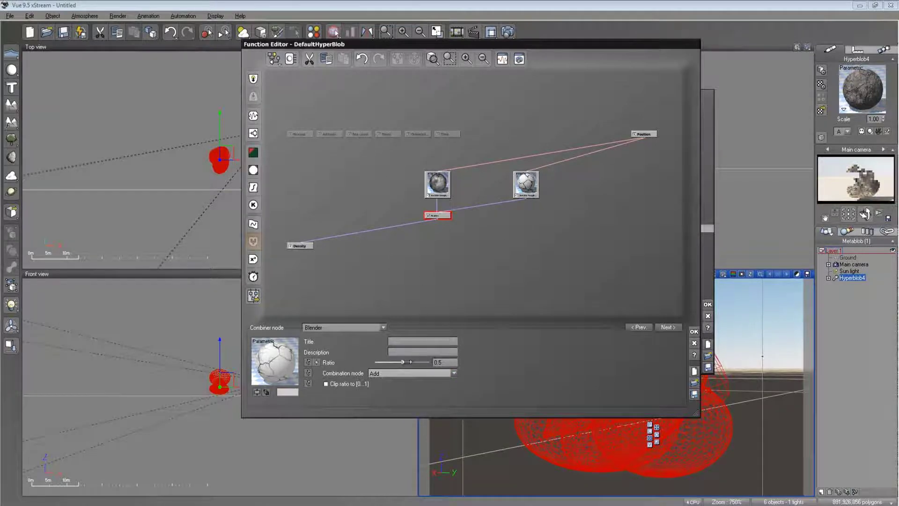
drag(402, 362, 399, 363)
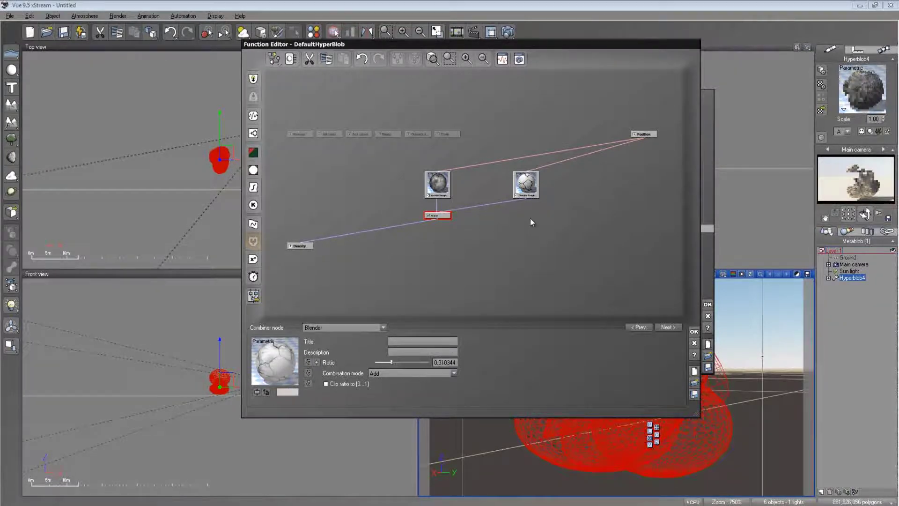
- Edit the Cracks noise of the second fractal and set its crack width to 0.11721
click(524, 193)
click(448, 370)
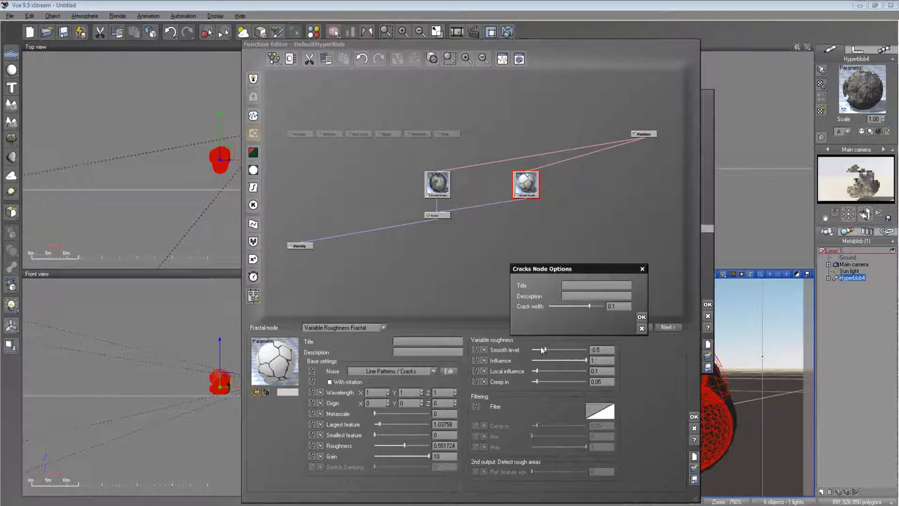
drag(578, 306, 581, 305)
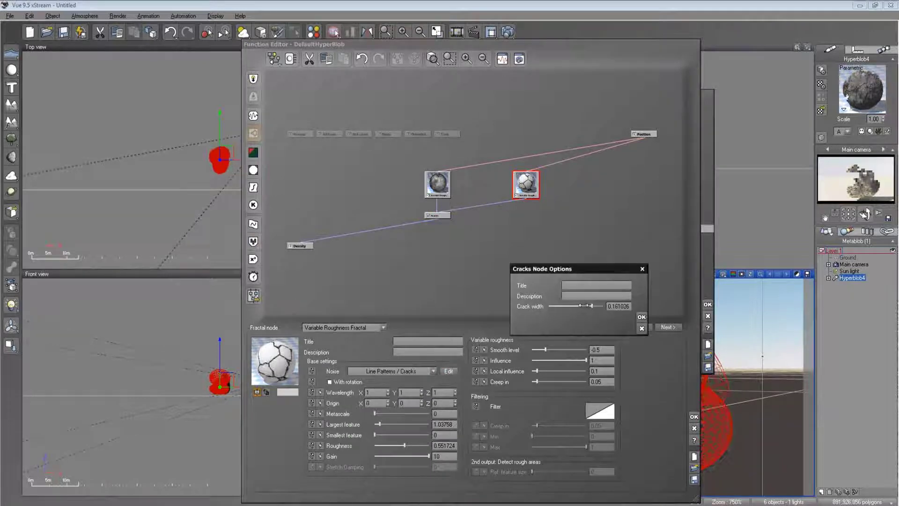
drag(593, 306, 590, 306)
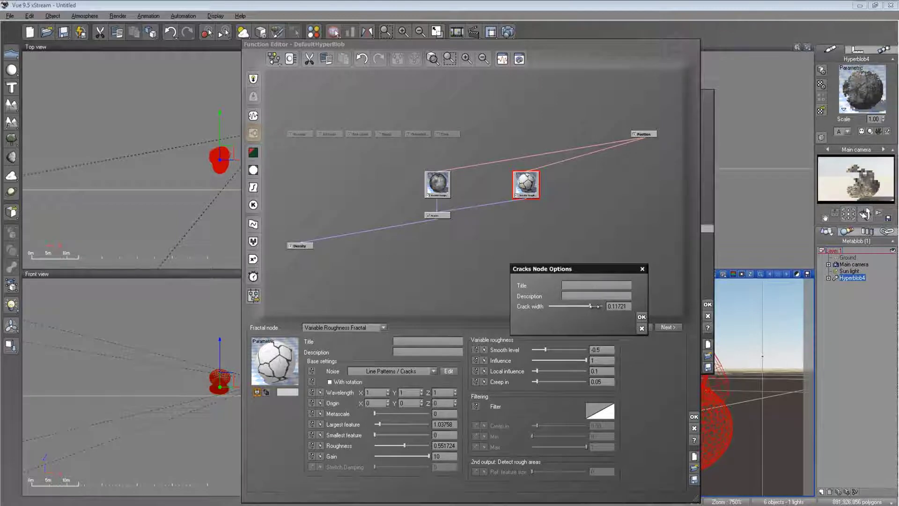
click(640, 317)
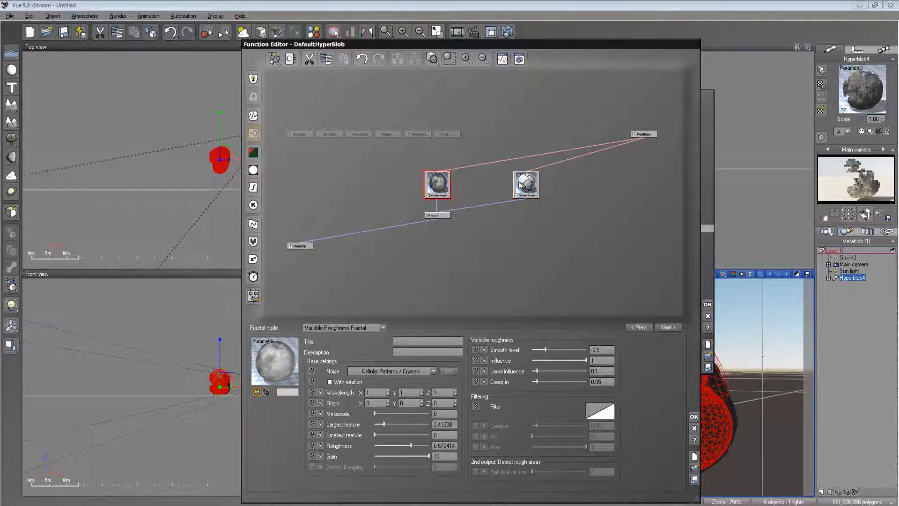
- Set the cracks fractal's roughness to 0.594827 and smallest feature to 0.010444, and accept the density function
drag(404, 445, 412, 445)
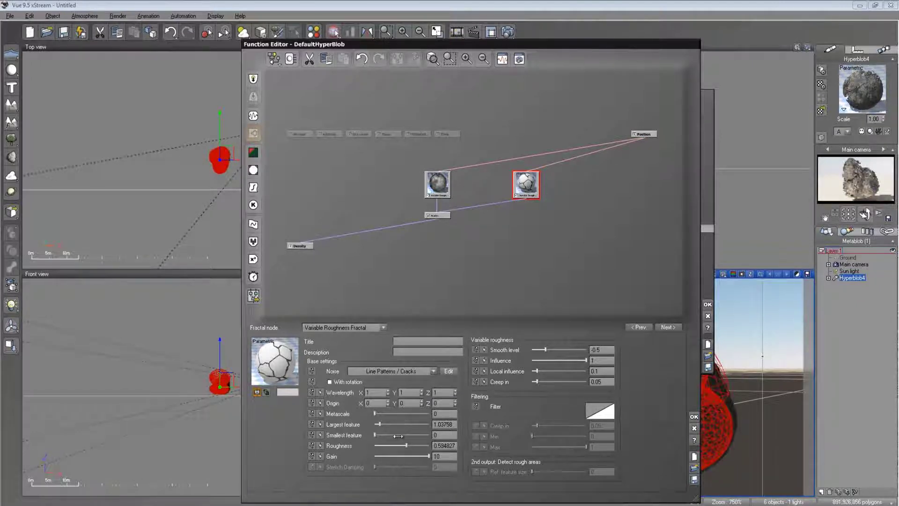
drag(399, 435, 404, 436)
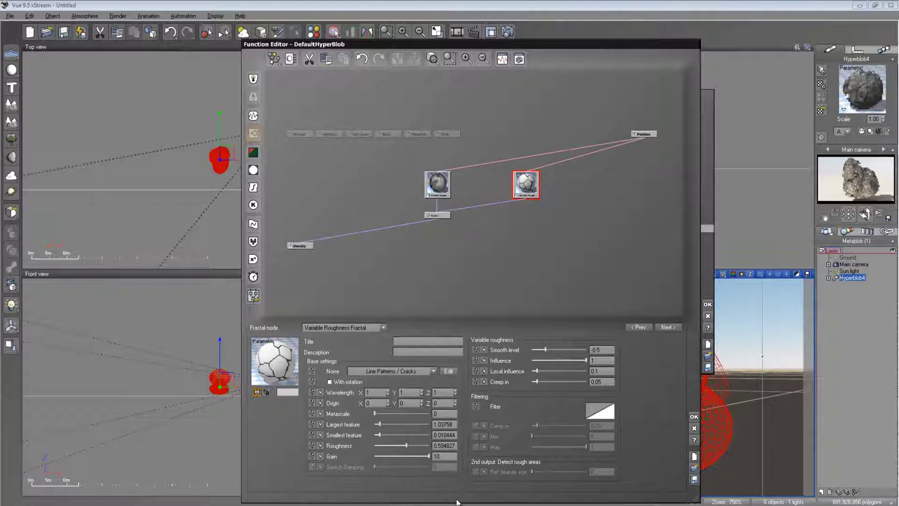
click(695, 417)
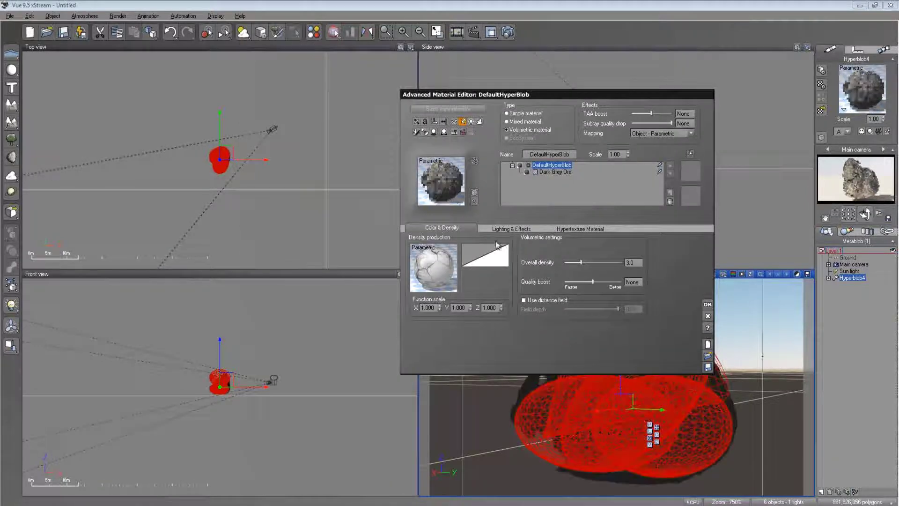
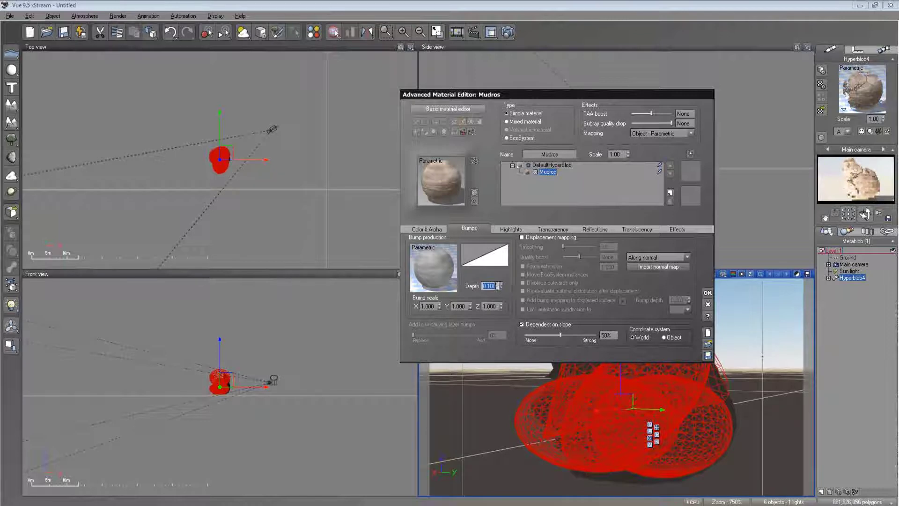
- Accept the Mudros hypertexture material, reopen the hyperblob's material and set its overall density to 1.5
click(707, 293)
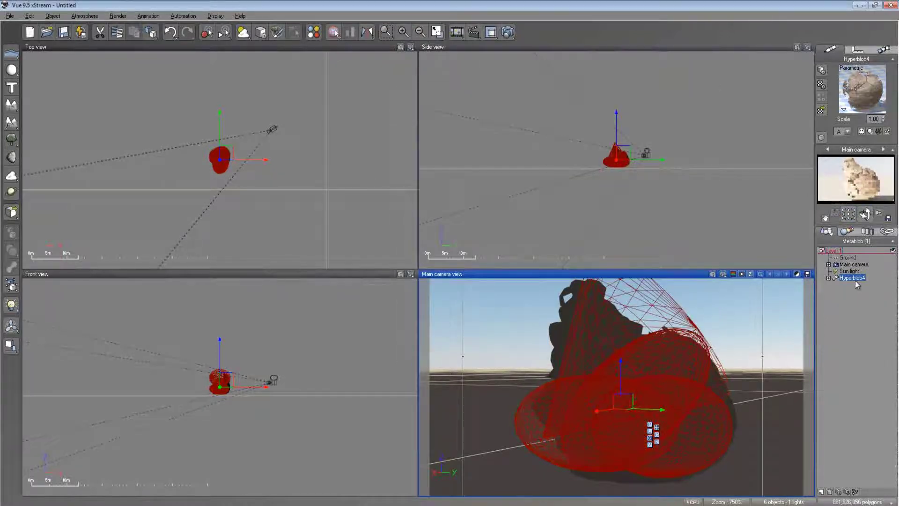
double_click(862, 88)
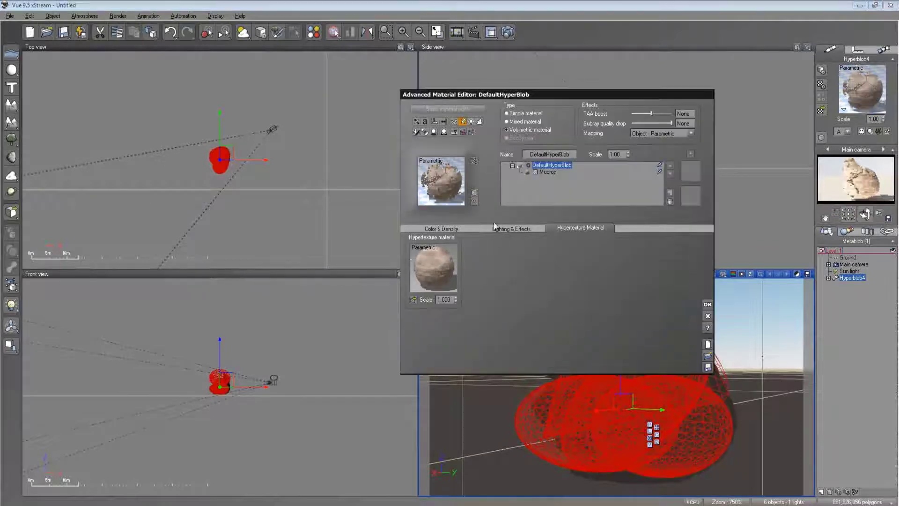
drag(579, 264, 582, 264)
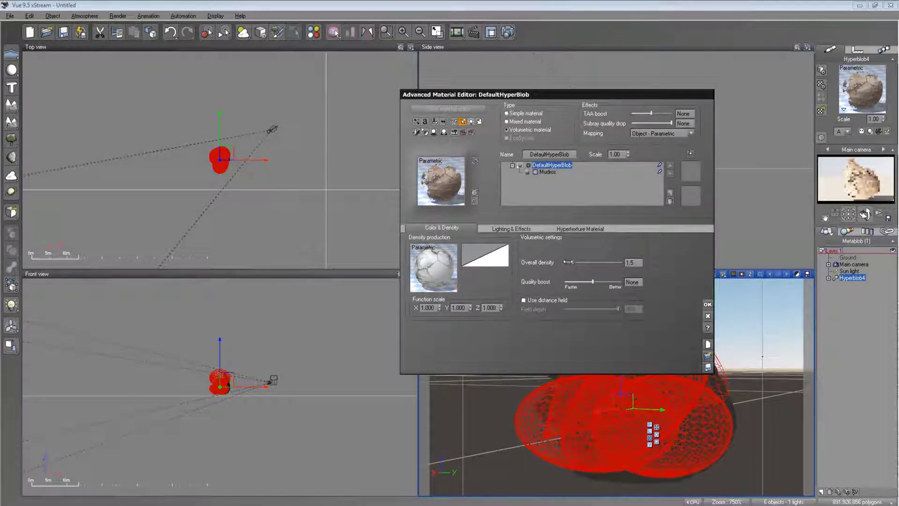
- In the density function, set the Blender node's ratio to 0.206896 and accept the function and material changes
right_click(424, 266)
click(444, 270)
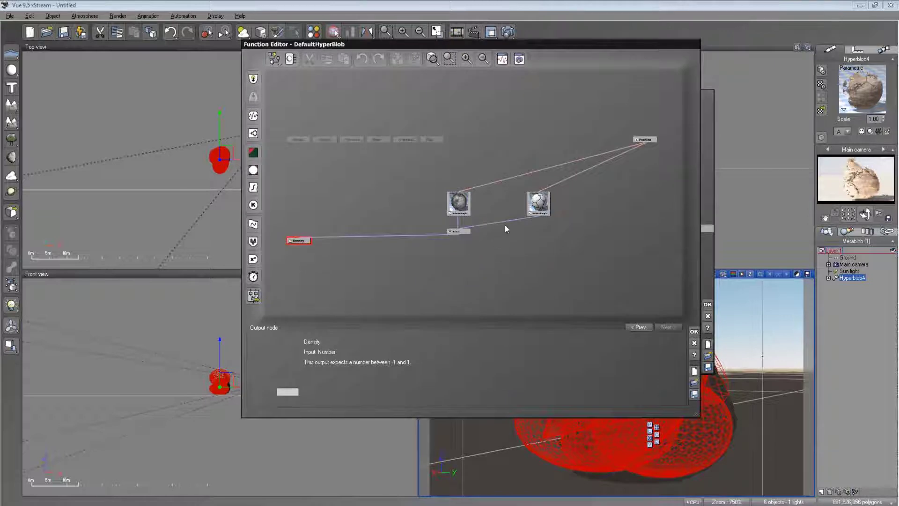
click(470, 231)
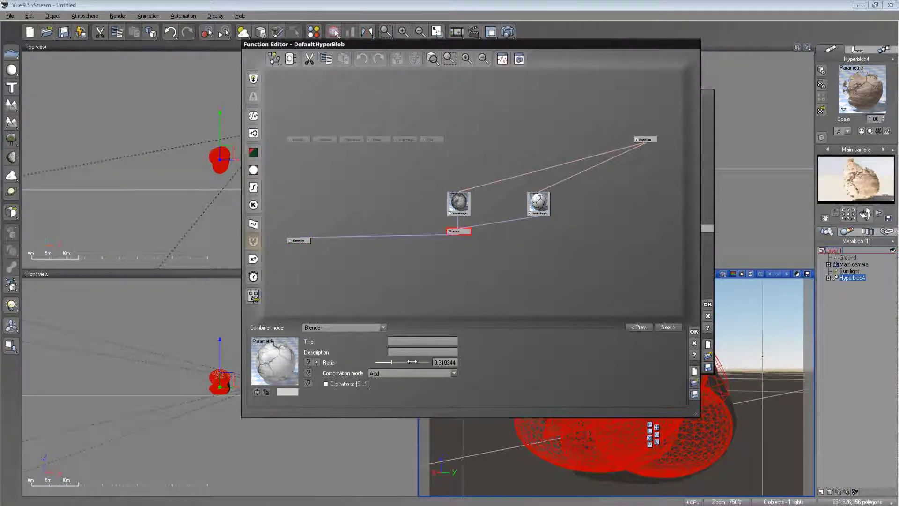
drag(408, 361, 406, 361)
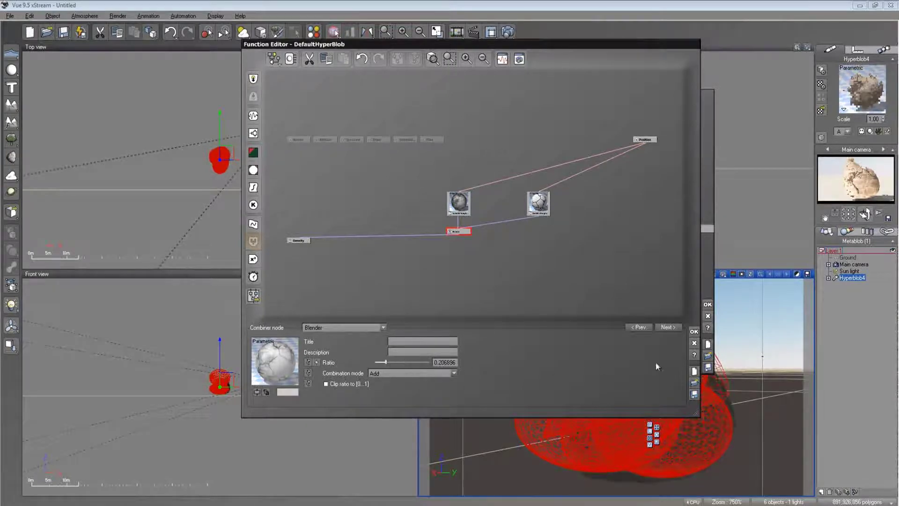
click(694, 331)
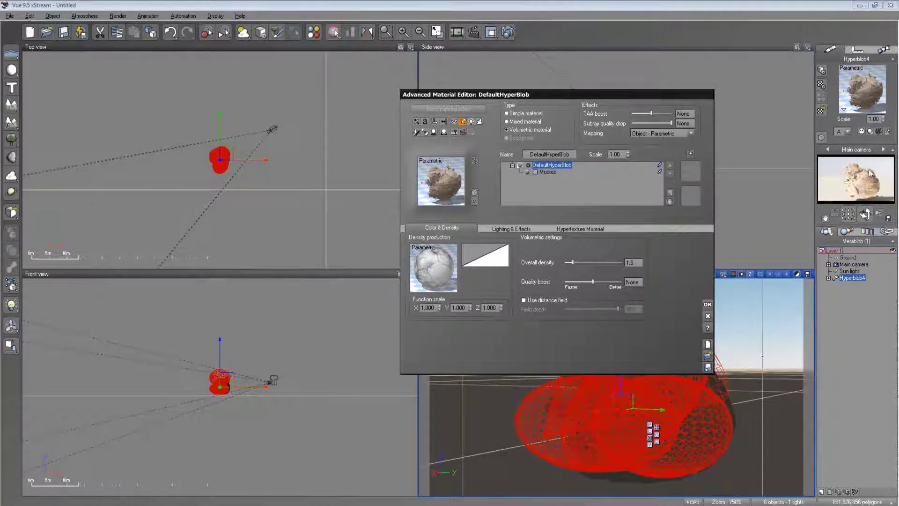
click(707, 304)
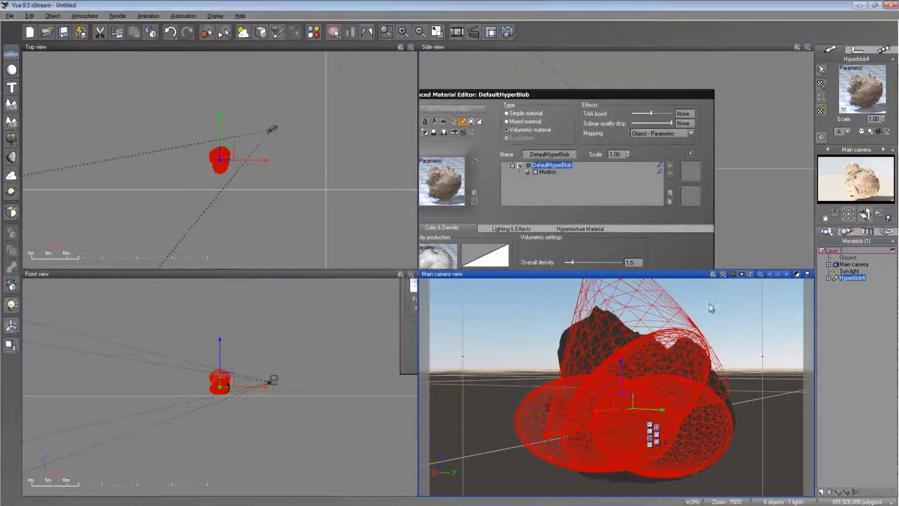
- Render the main camera view to check the rock, and dismiss the finished render
key(ctrl+F9)
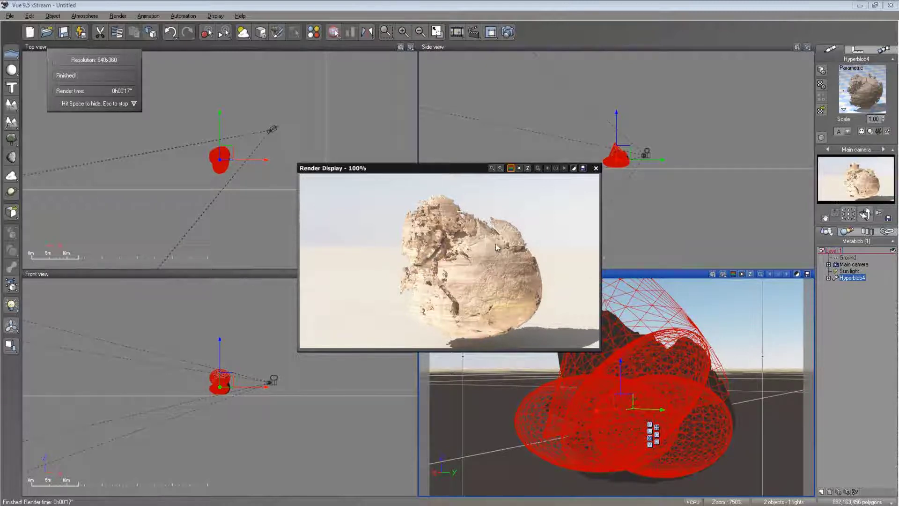
click(595, 168)
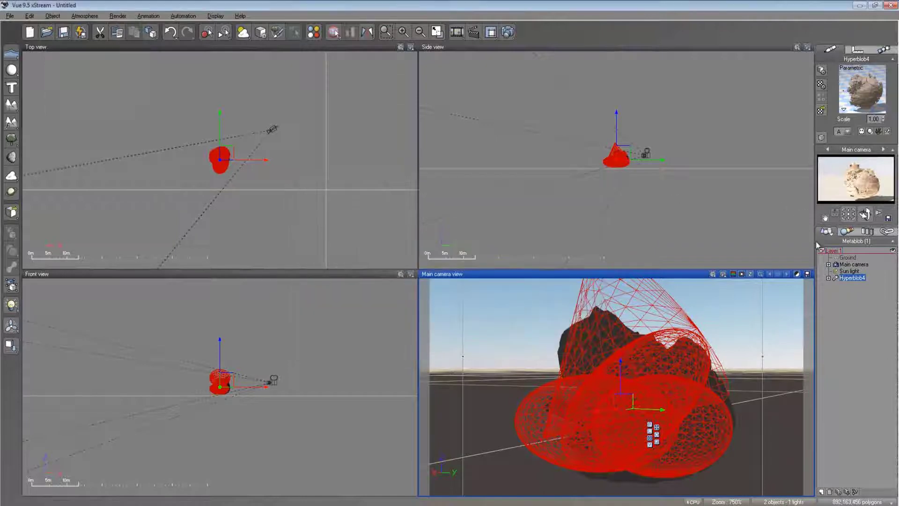
- Open the density function of the hyperblob's material and delete its Blender node
right_click(862, 94)
click(861, 98)
right_click(430, 260)
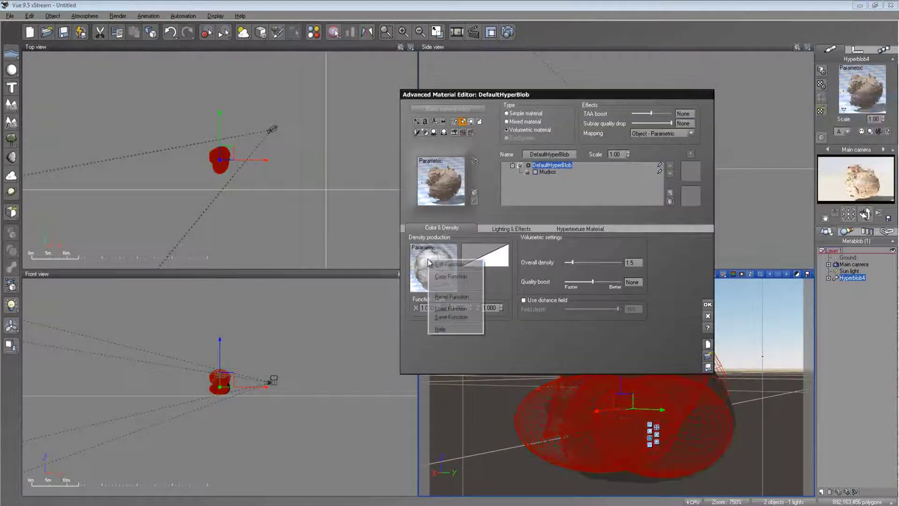
click(442, 266)
click(538, 186)
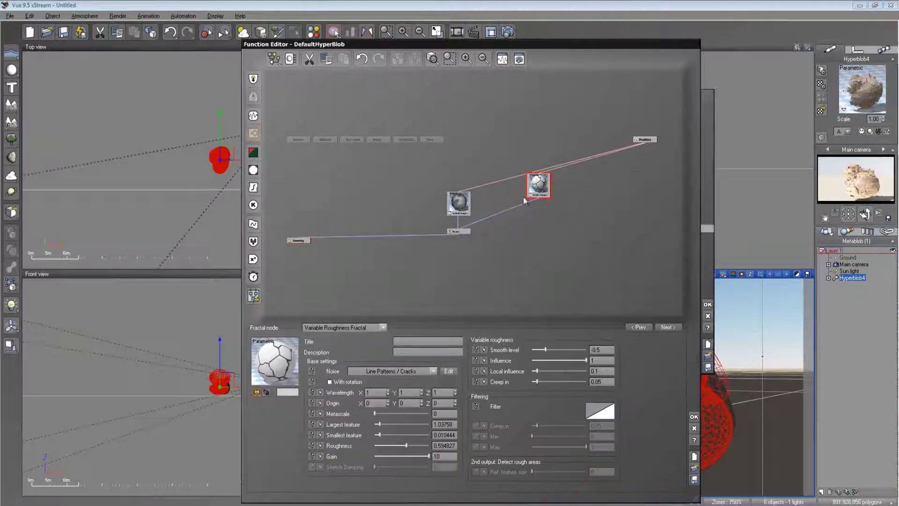
click(460, 196)
drag(459, 232, 462, 226)
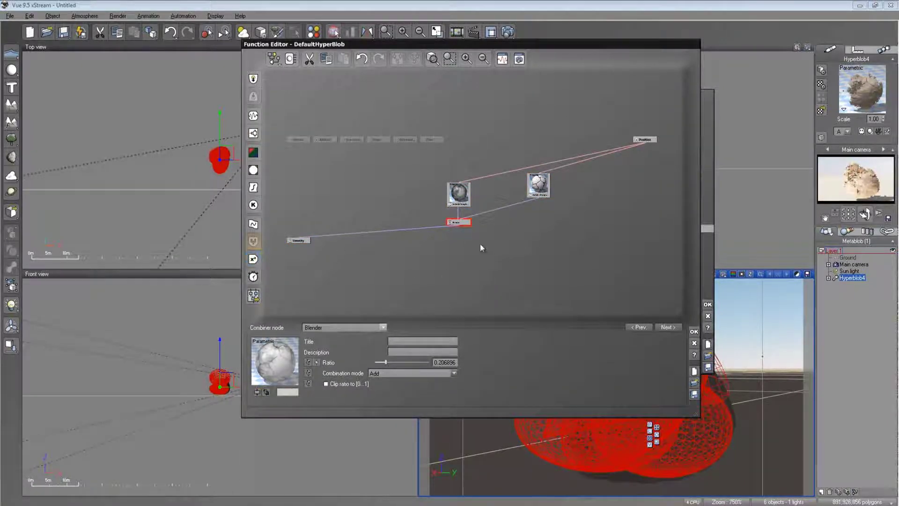
drag(462, 224, 464, 232)
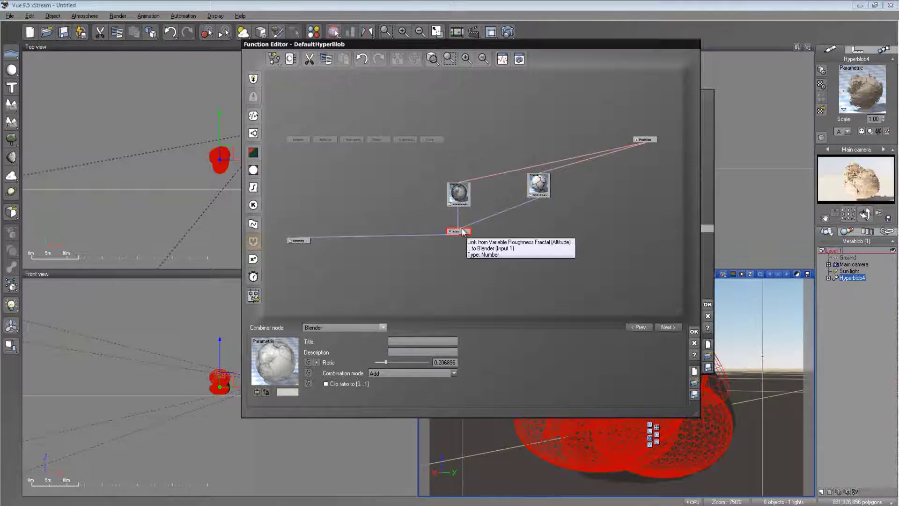
key(Delete)
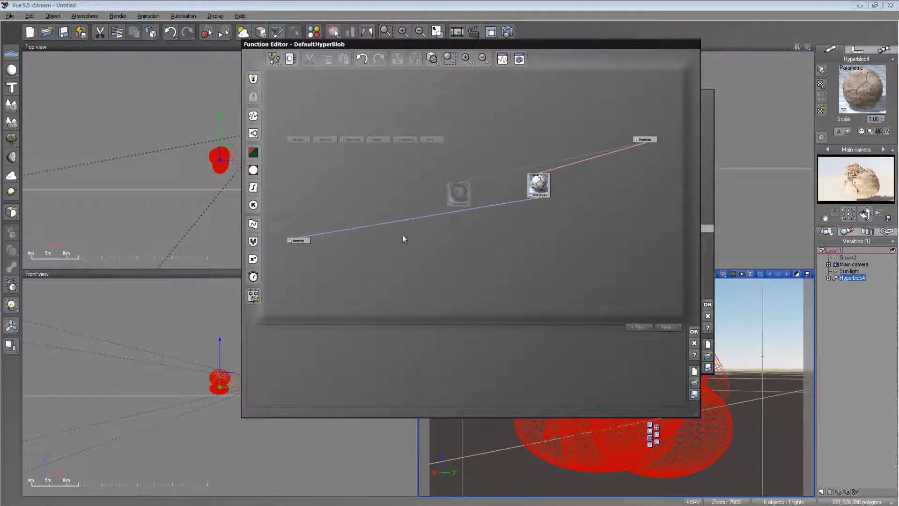
- Add a new Blender combiner fed by the Crystals fractal and place it below that fractal
click(458, 196)
click(254, 242)
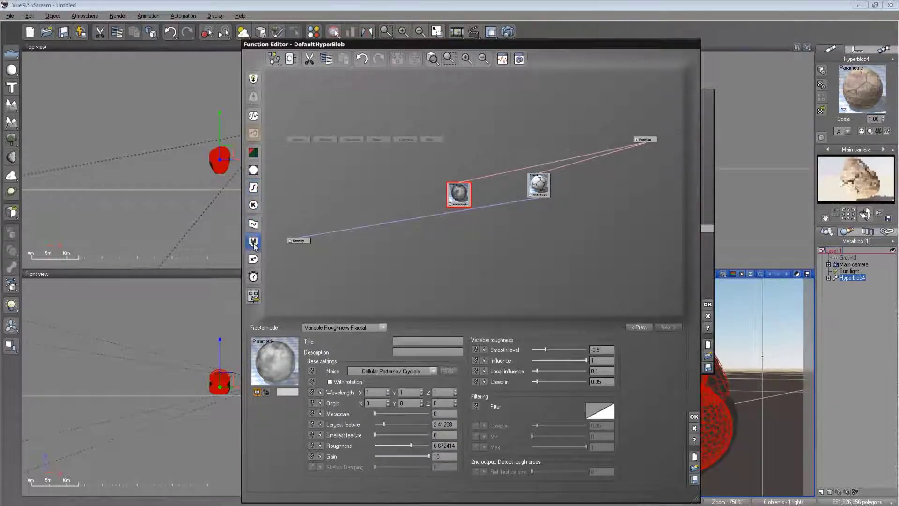
click(459, 209)
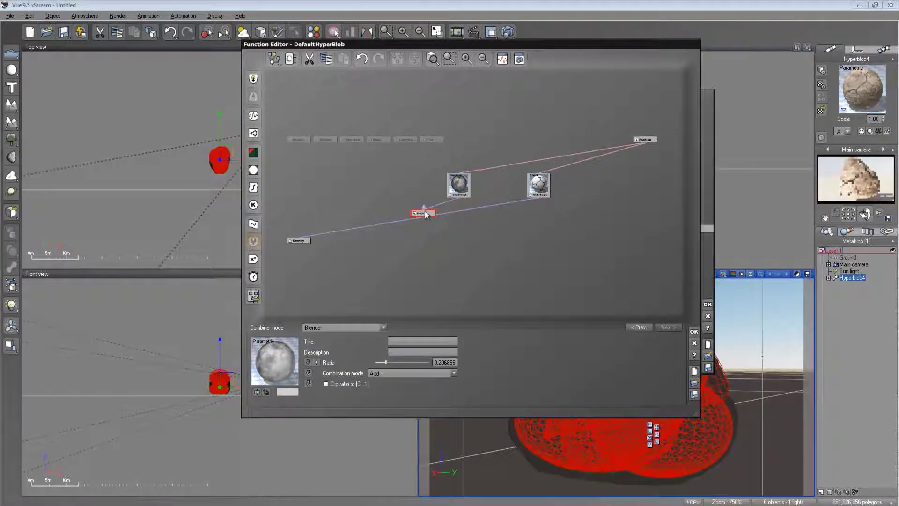
drag(429, 213, 539, 197)
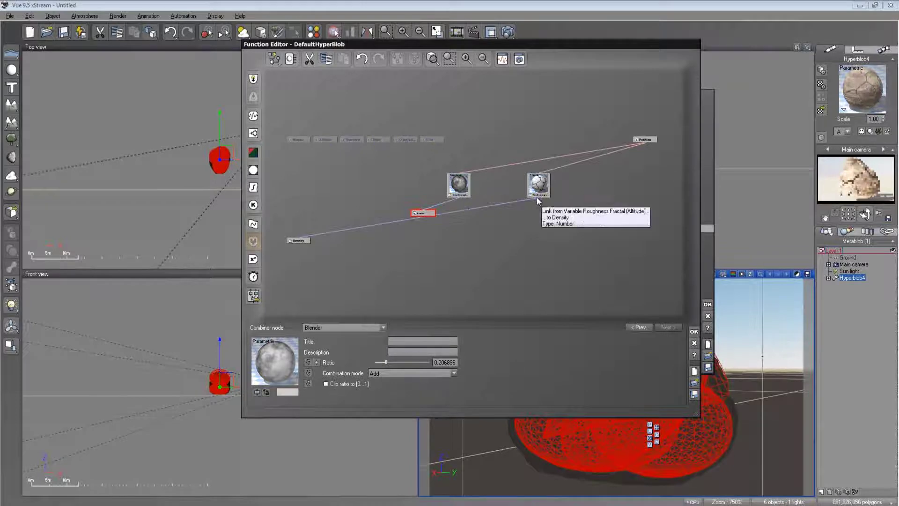
drag(424, 213, 470, 245)
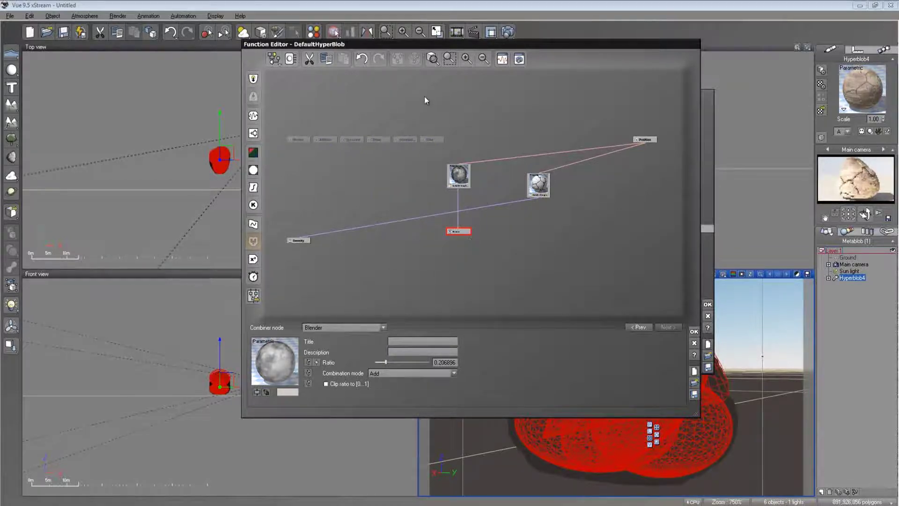
- Link the Altitude output of the Cracks fractal to the new Blender's second input
click(465, 63)
click(466, 62)
scroll(468, 234, down, 3)
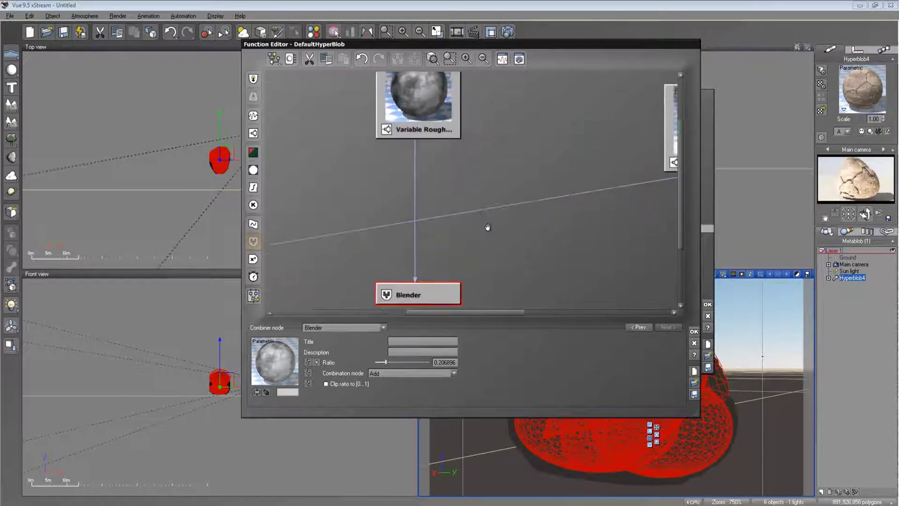
drag(417, 248, 591, 186)
click(484, 58)
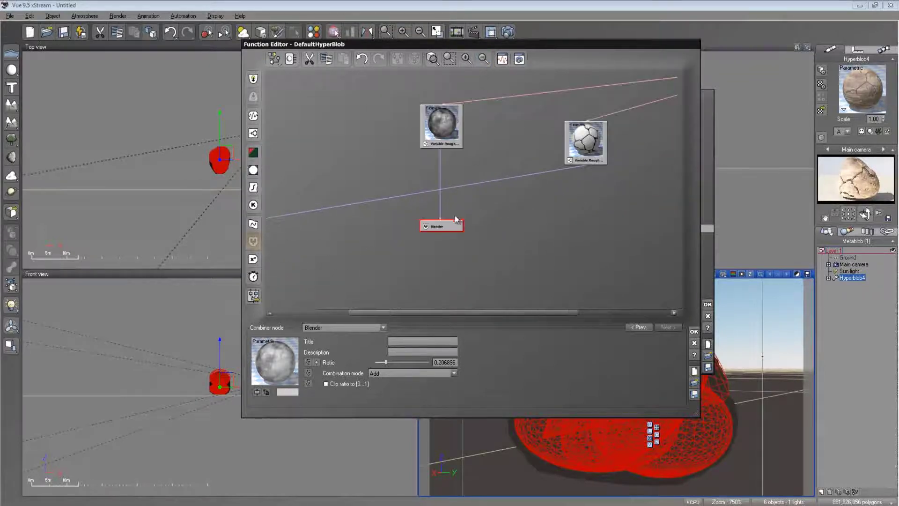
drag(445, 224, 586, 161)
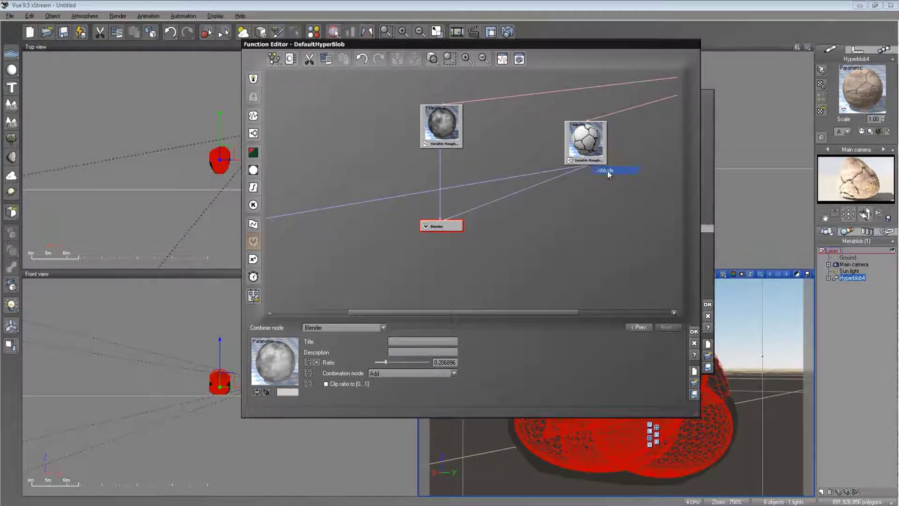
click(614, 170)
- Delete the direct link from the Cracks fractal to Density and connect the Blender to Density instead
drag(442, 226, 397, 187)
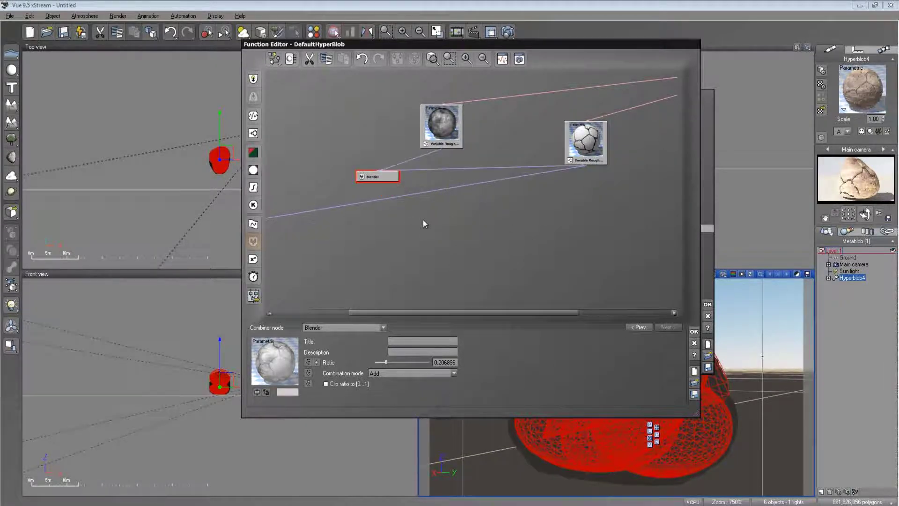
key(Delete)
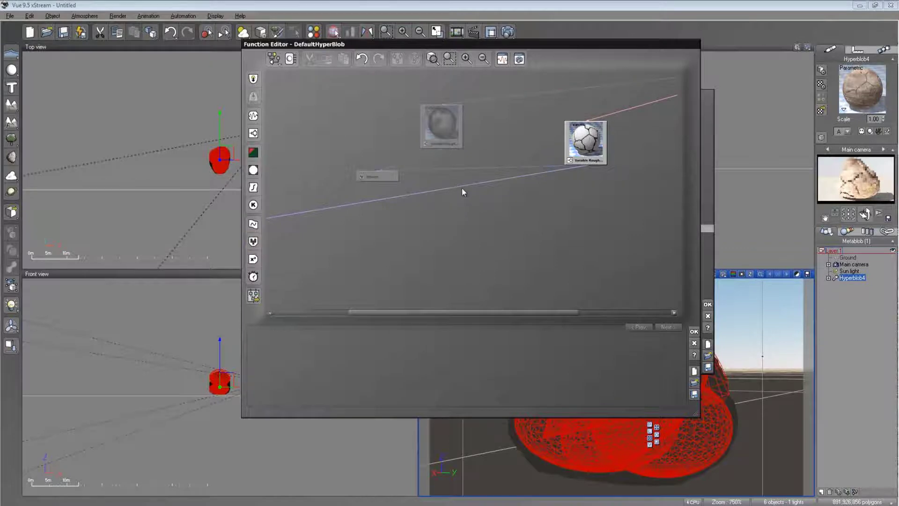
click(461, 186)
key(Delete)
click(367, 178)
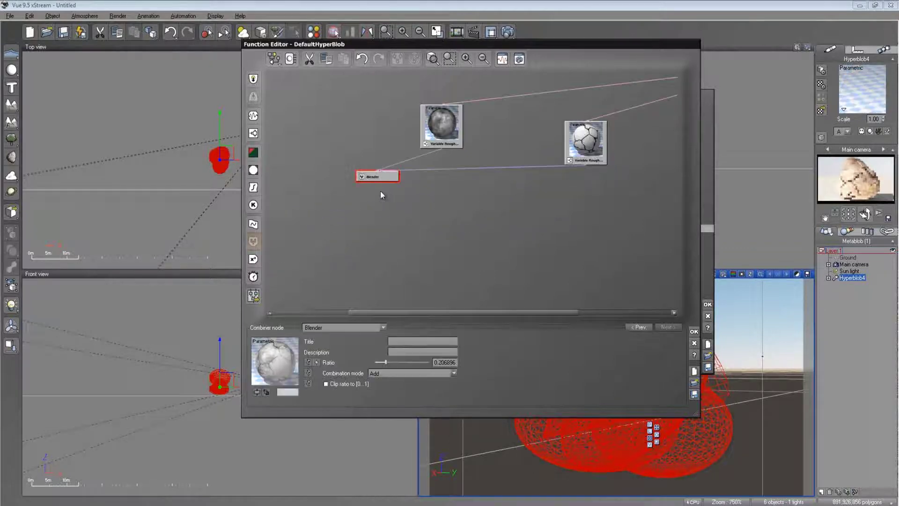
drag(326, 215, 555, 155)
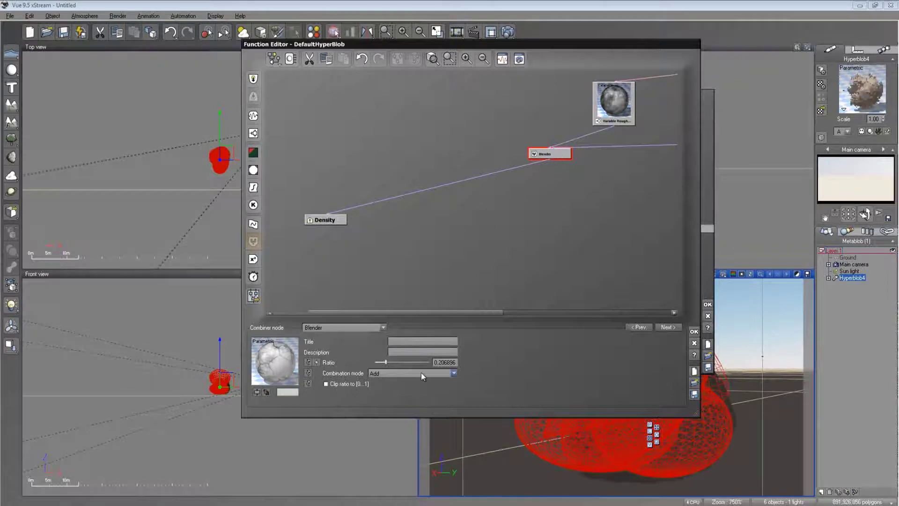
- Add a third Variable Roughness Fractal and place it beside the Cracks fractal
click(488, 64)
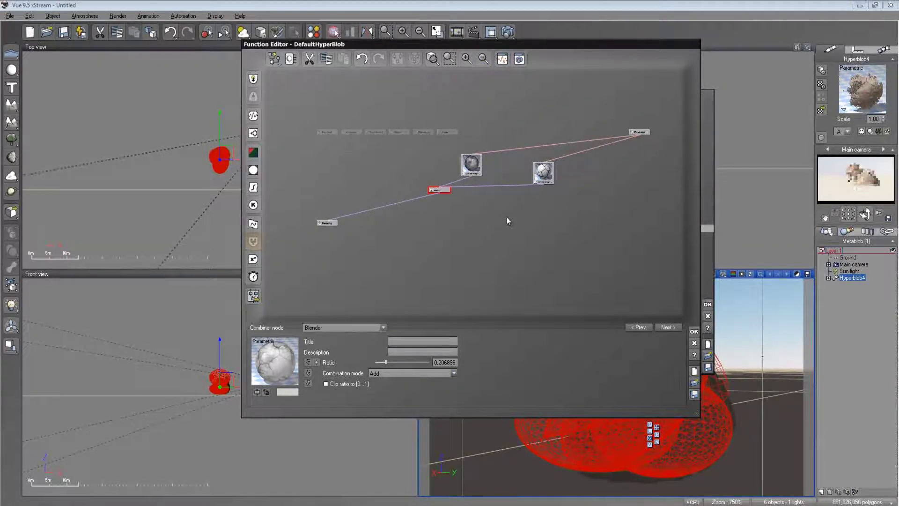
click(253, 133)
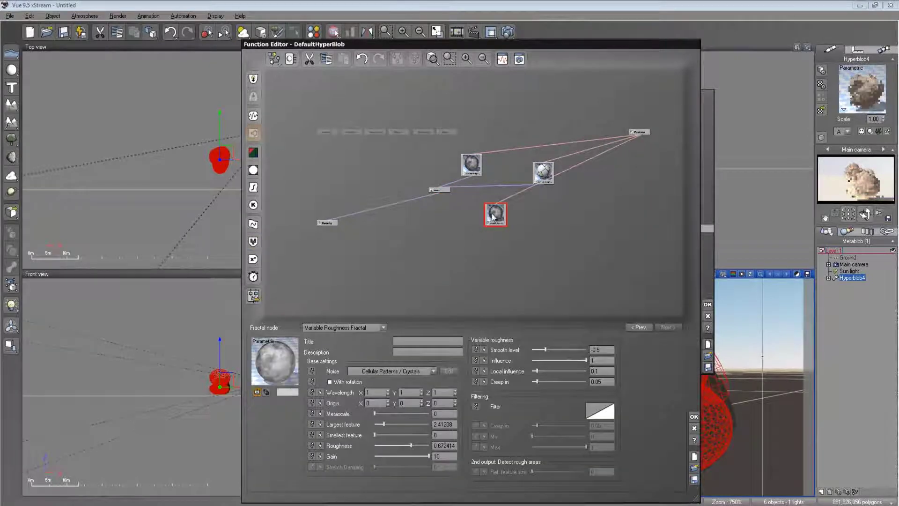
drag(499, 217, 603, 175)
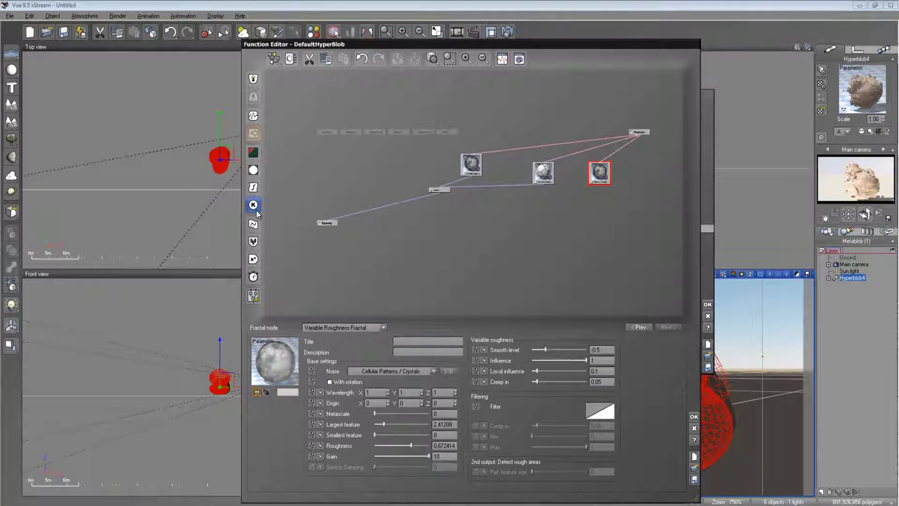
- Add a second Blender combining the third fractal with the first Blender's output, and connect it to Density
click(254, 242)
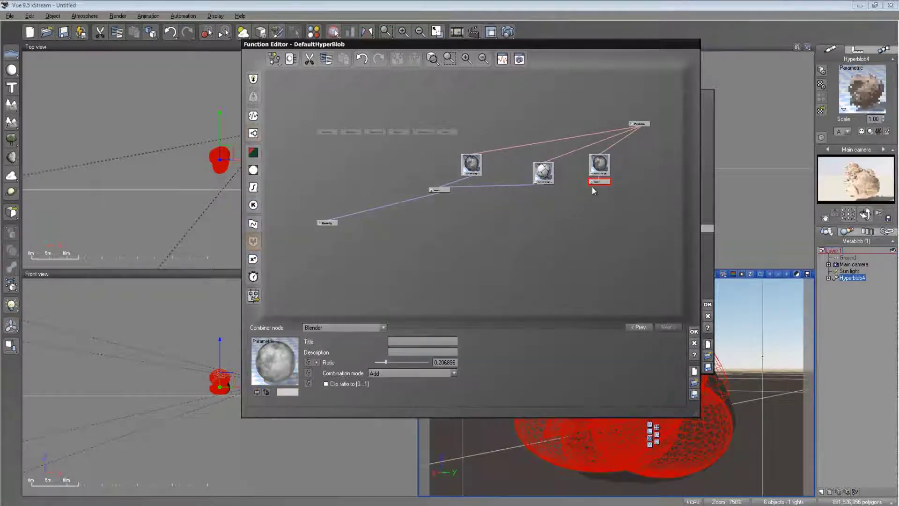
drag(597, 183, 581, 209)
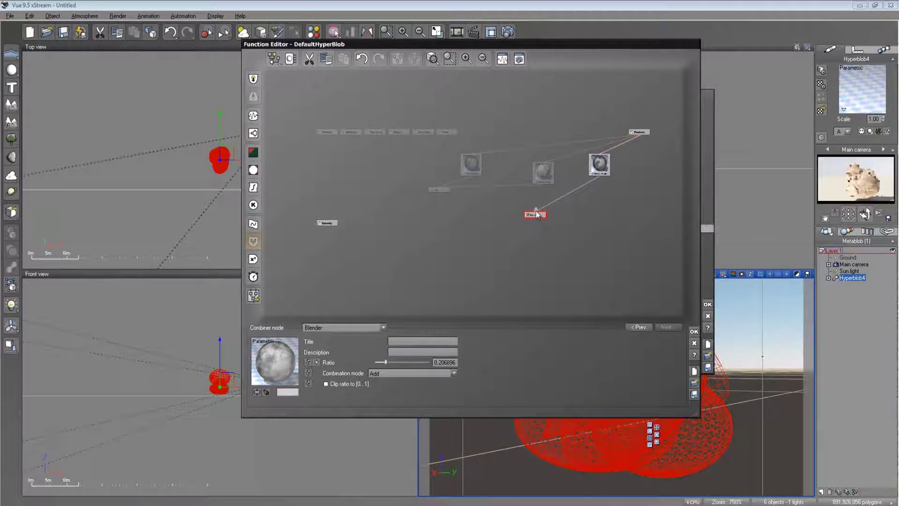
drag(536, 211, 437, 193)
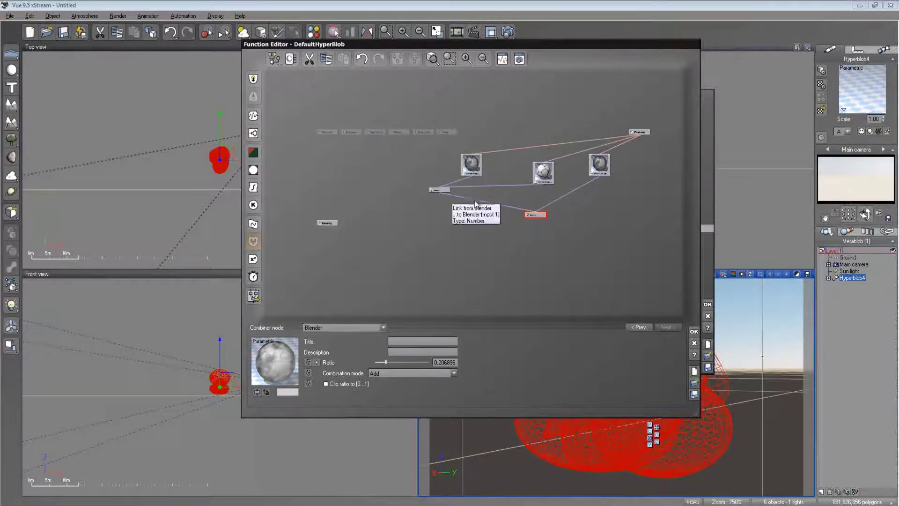
drag(327, 222, 440, 215)
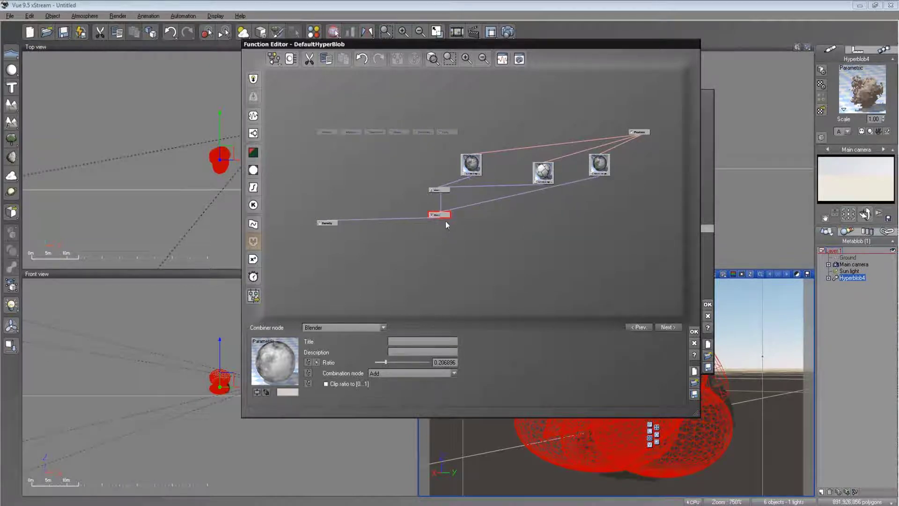
- Line up the three fractal nodes in a row and place the first Blender just above the second
click(601, 169)
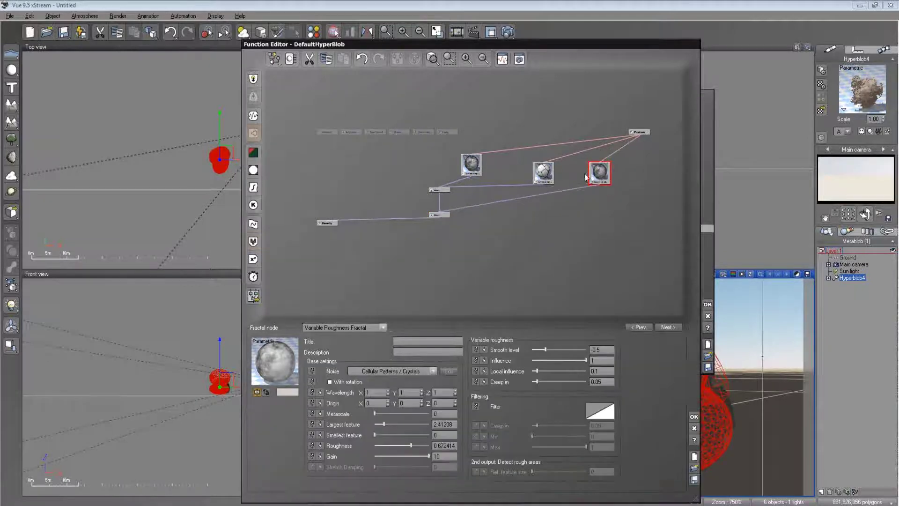
drag(473, 167, 501, 177)
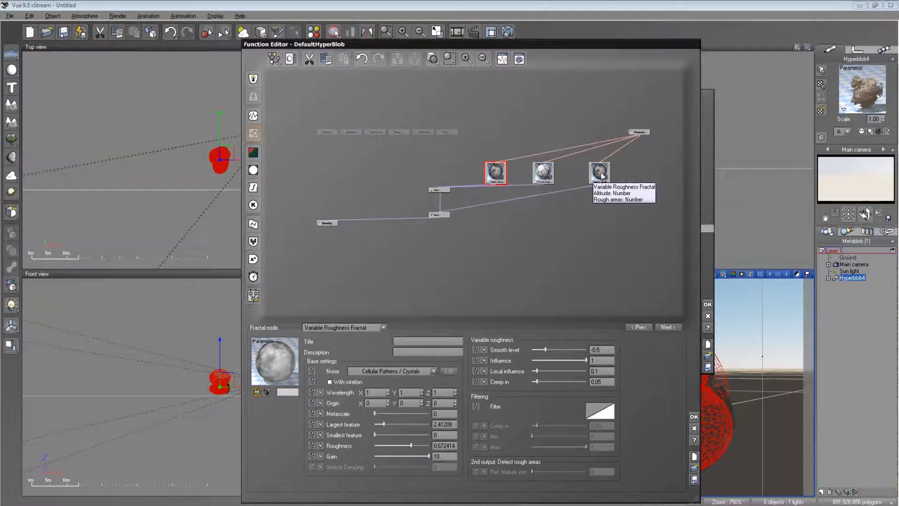
drag(600, 176, 592, 176)
drag(440, 190, 440, 199)
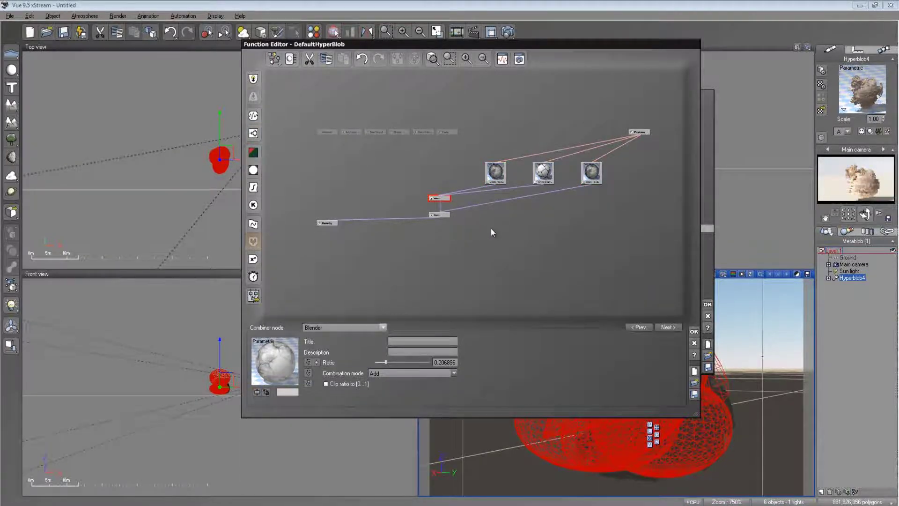
- Resize and reposition the Function Editor to fit the node graph and settings, and select the second Blender node
scroll(496, 228, up, 3)
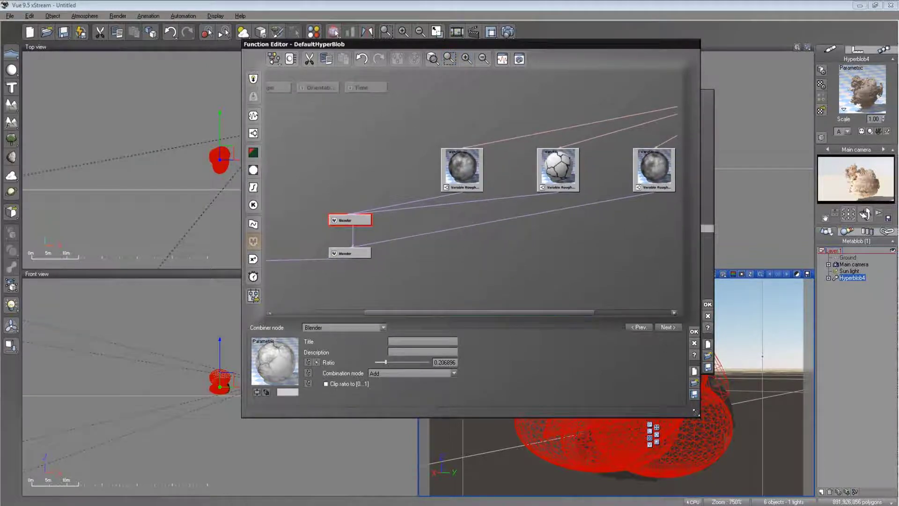
drag(697, 415, 813, 481)
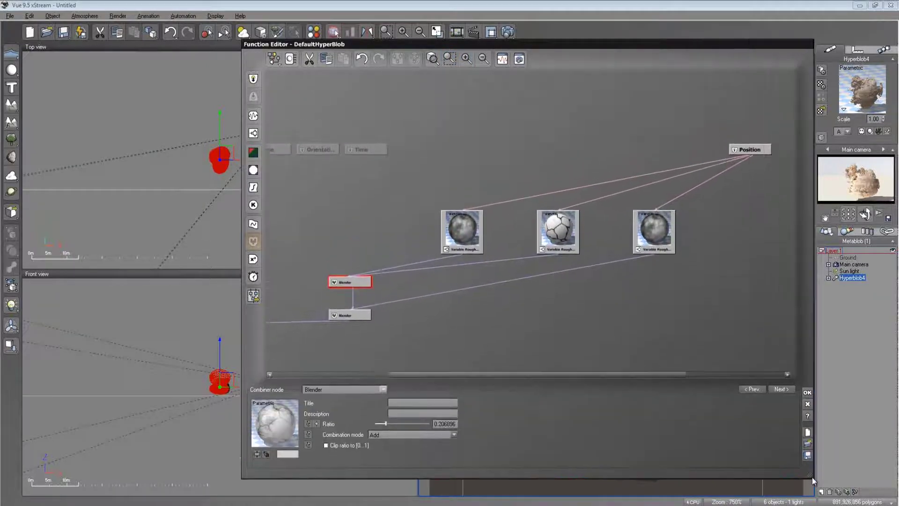
drag(242, 333, 115, 333)
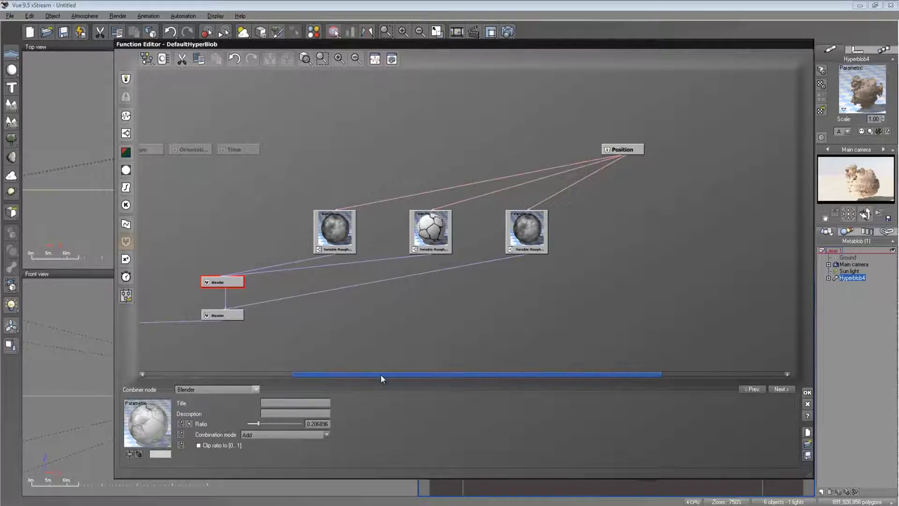
drag(381, 375, 354, 374)
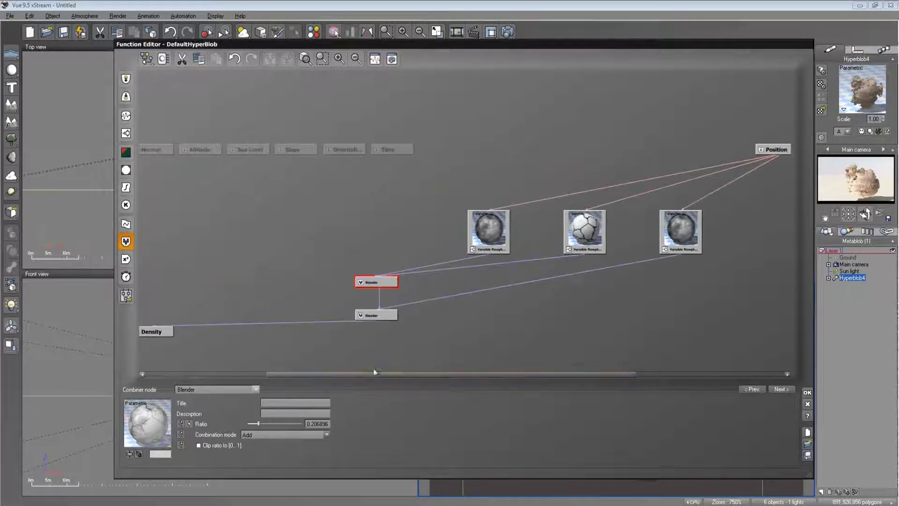
click(679, 232)
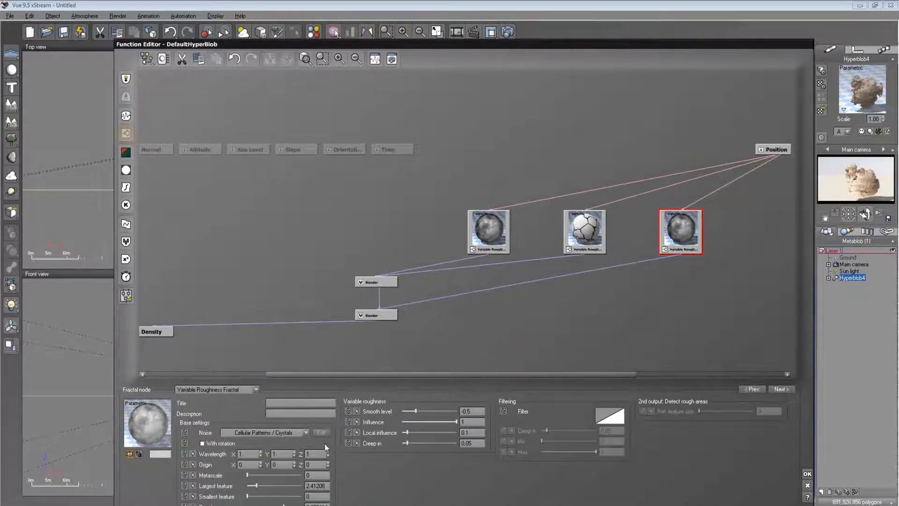
drag(768, 504, 755, 424)
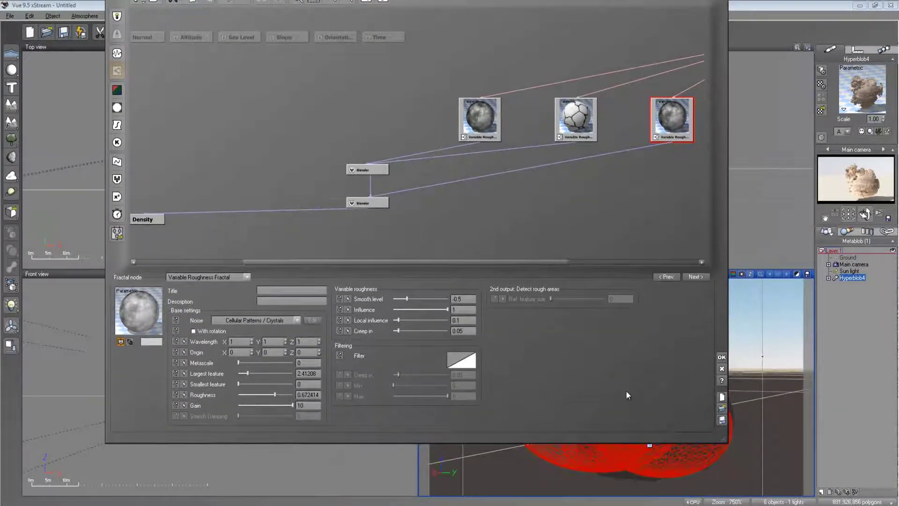
click(423, 225)
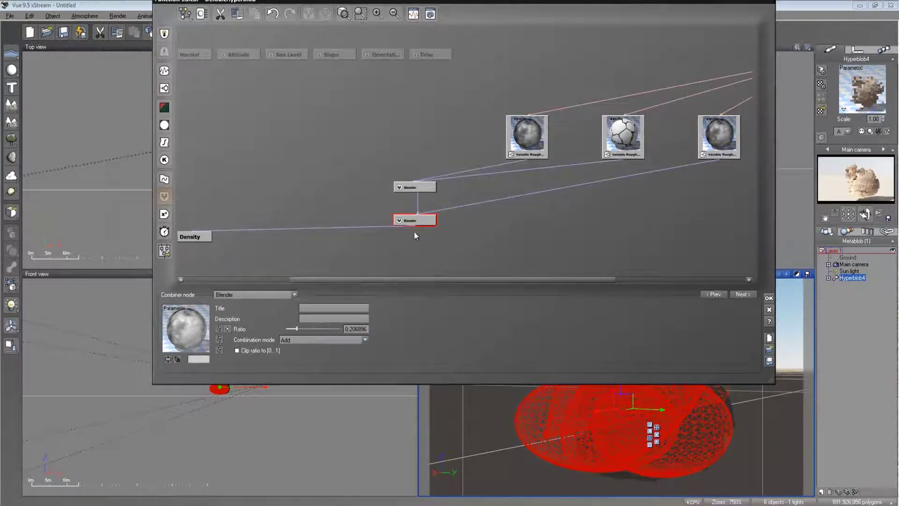
- Change the third fractal node to a Fast Perlin Fractal and set its gain to 10
click(715, 143)
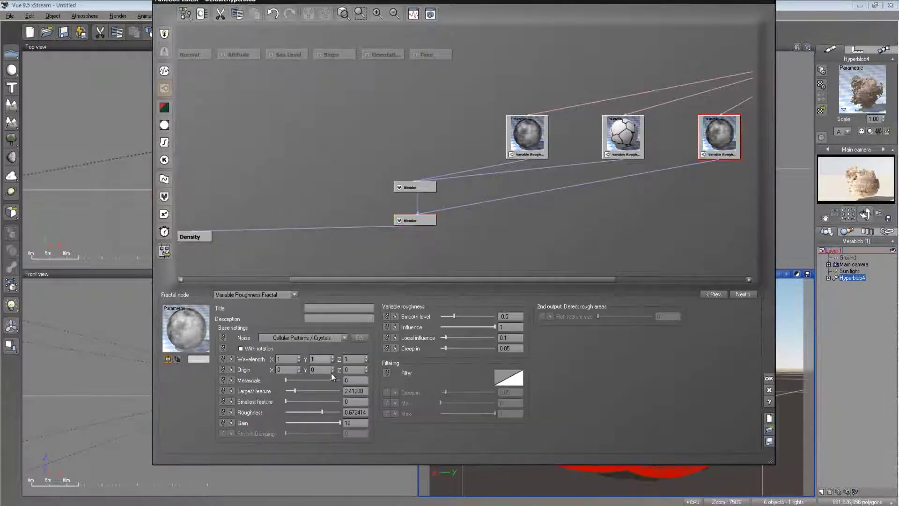
click(345, 338)
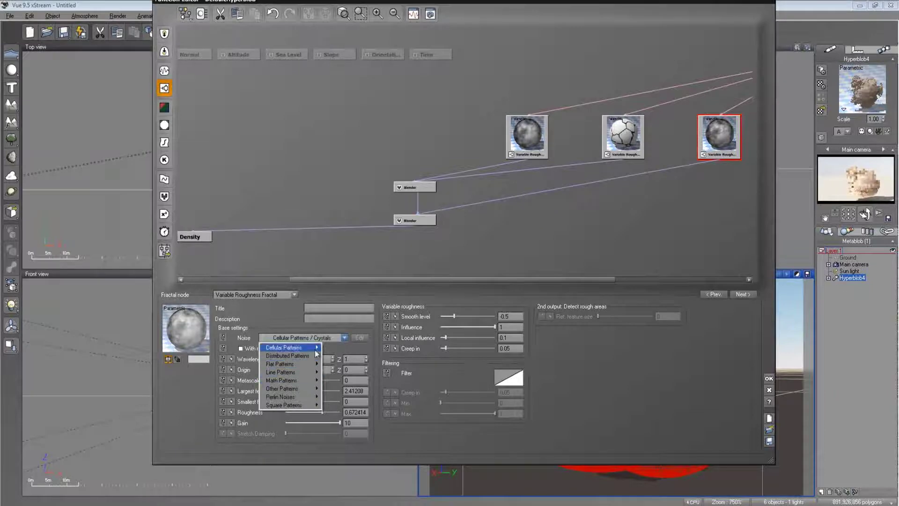
click(295, 296)
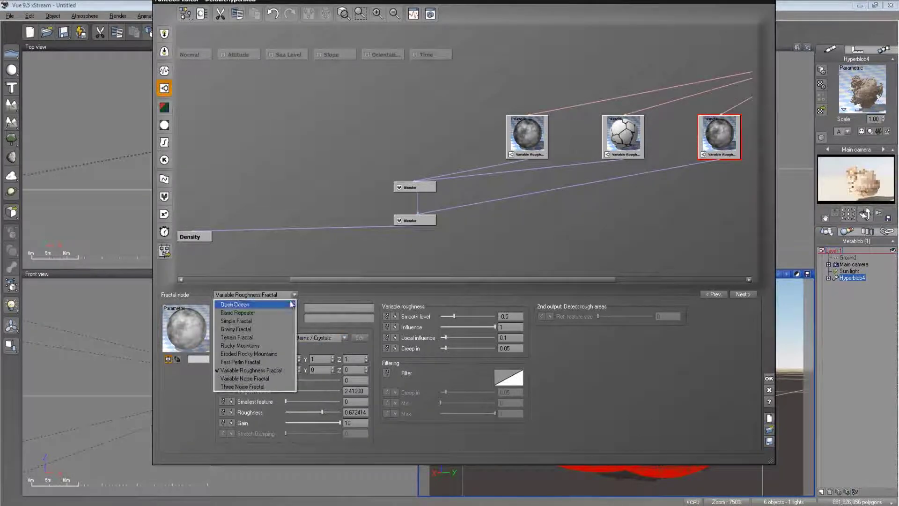
click(260, 361)
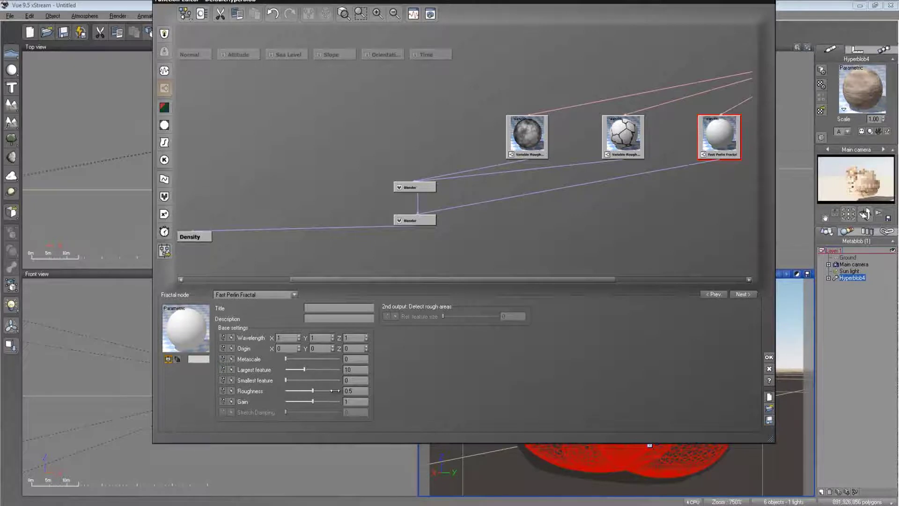
drag(312, 401, 340, 401)
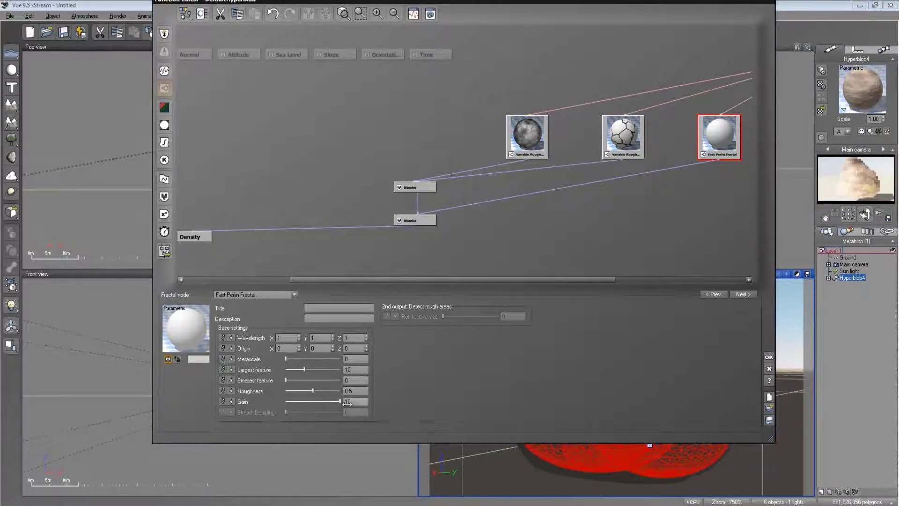
- Tune the Fast Perlin Fractal to largest feature 1.28277, smallest feature 0.070454 and roughness 0.637931
drag(323, 369, 305, 369)
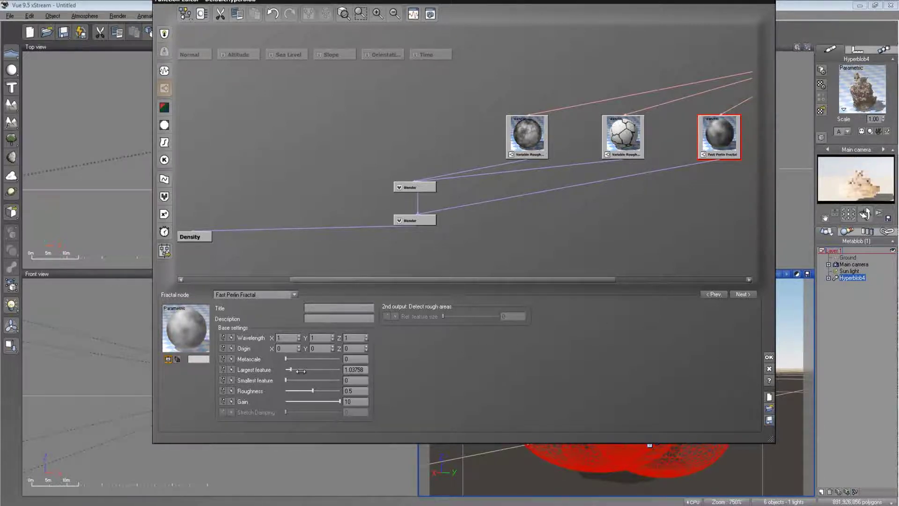
drag(300, 371, 304, 371)
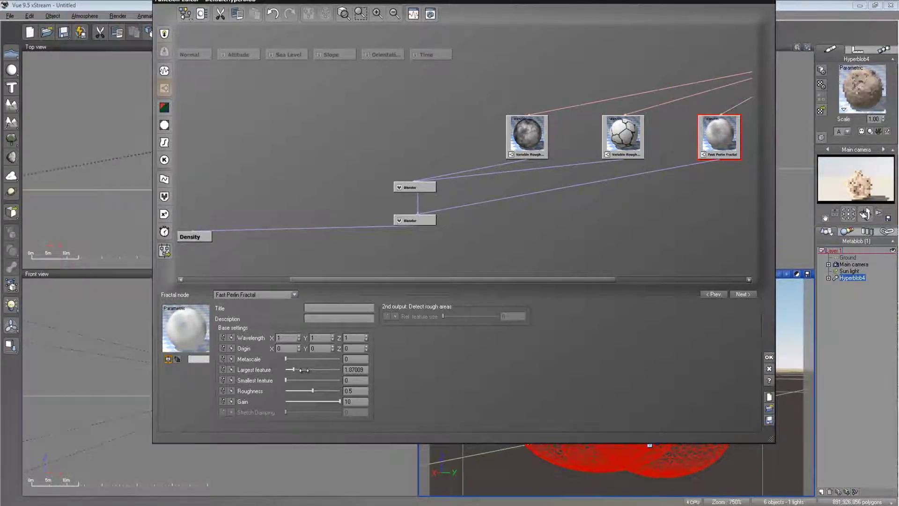
drag(304, 370, 304, 370)
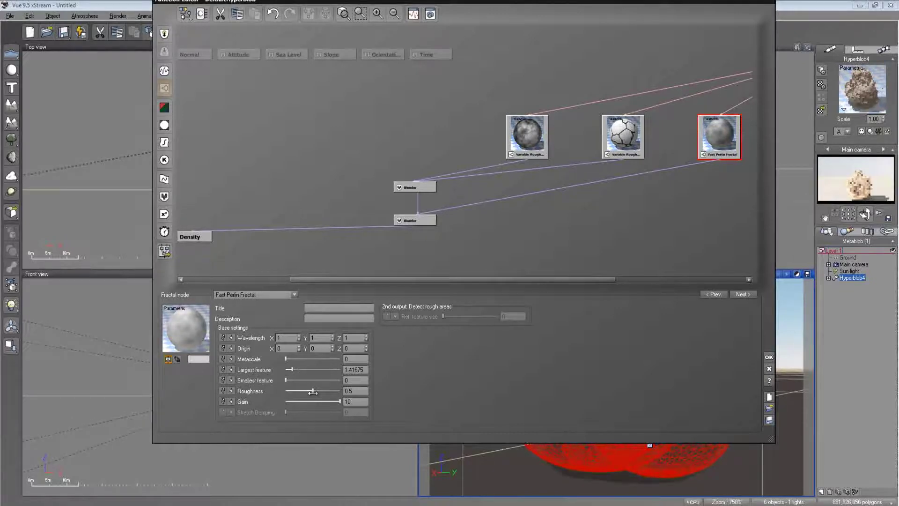
drag(313, 392, 320, 392)
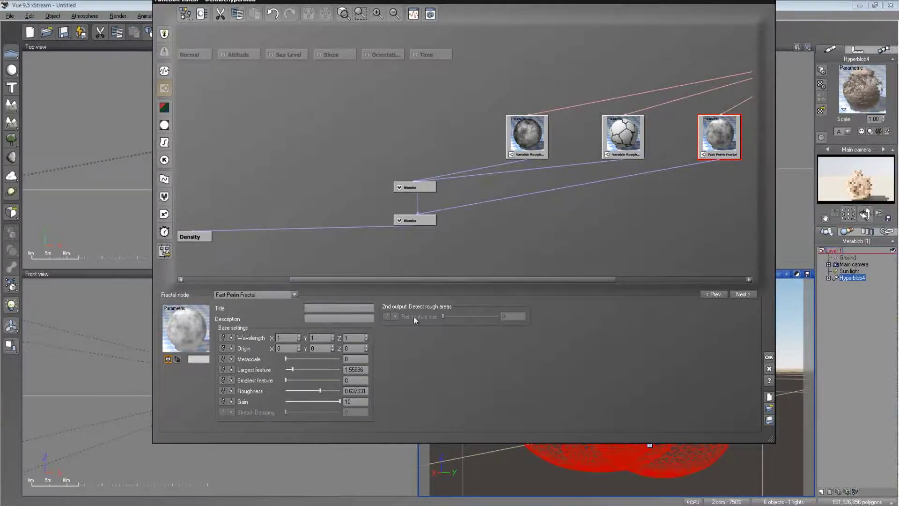
drag(285, 379, 313, 380)
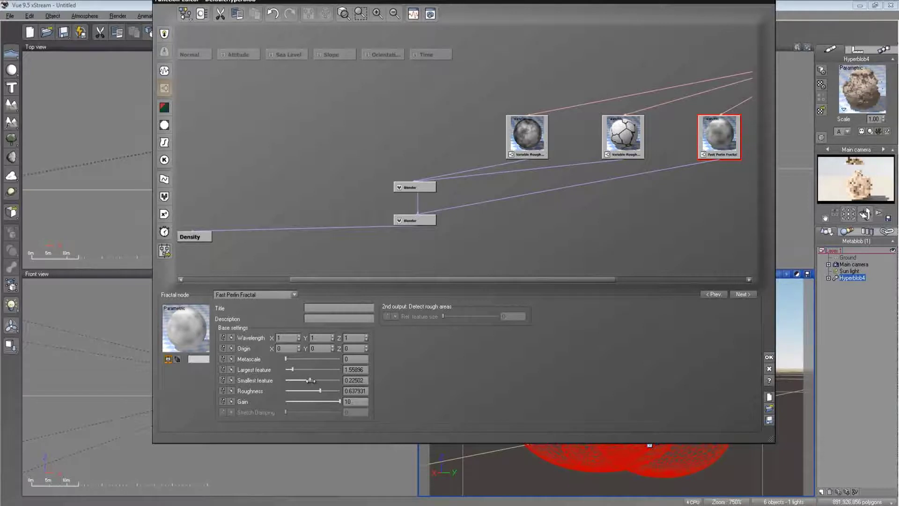
drag(310, 380, 300, 369)
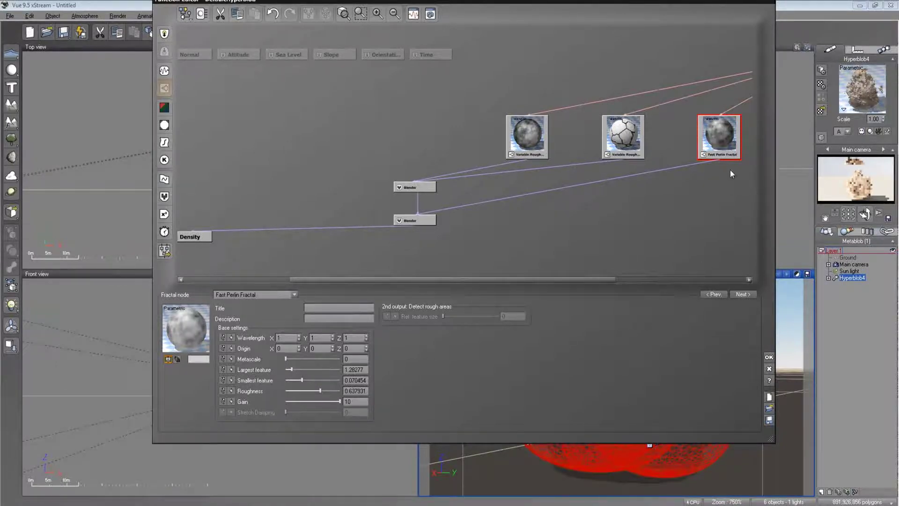
- Set the second Blender's ratio to 0.112069, refreshing the camera preview while comparing mixes
click(427, 221)
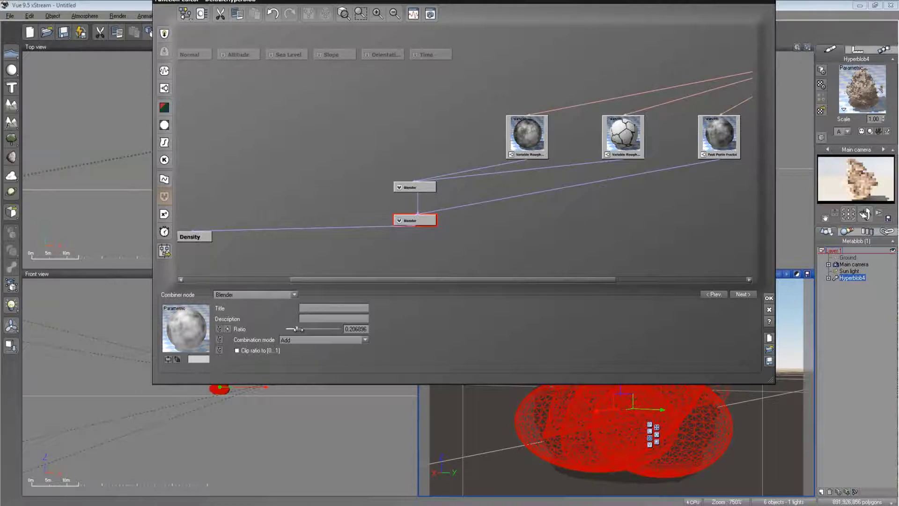
drag(297, 329, 312, 330)
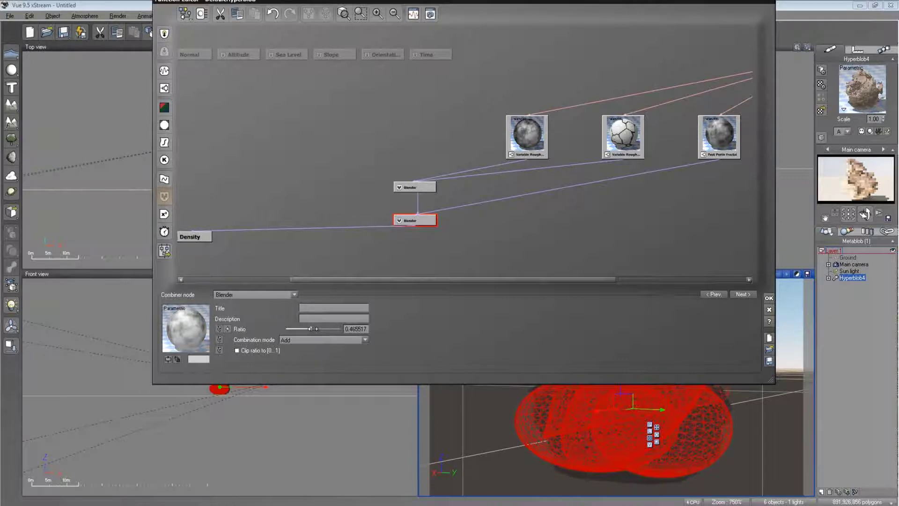
right_click(866, 193)
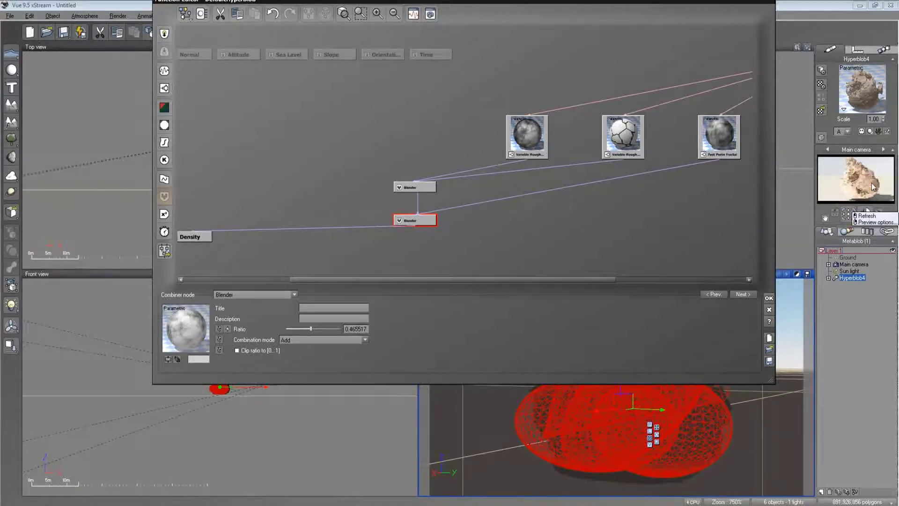
click(872, 192)
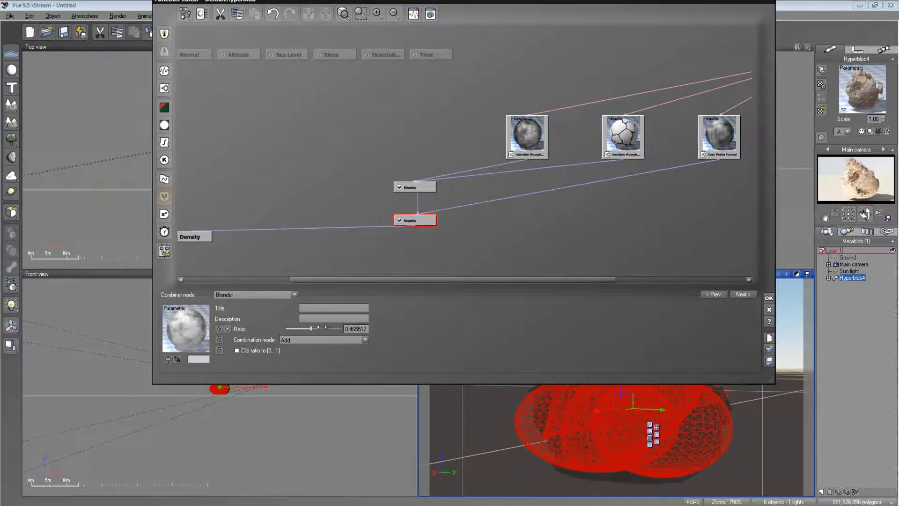
drag(321, 327, 308, 328)
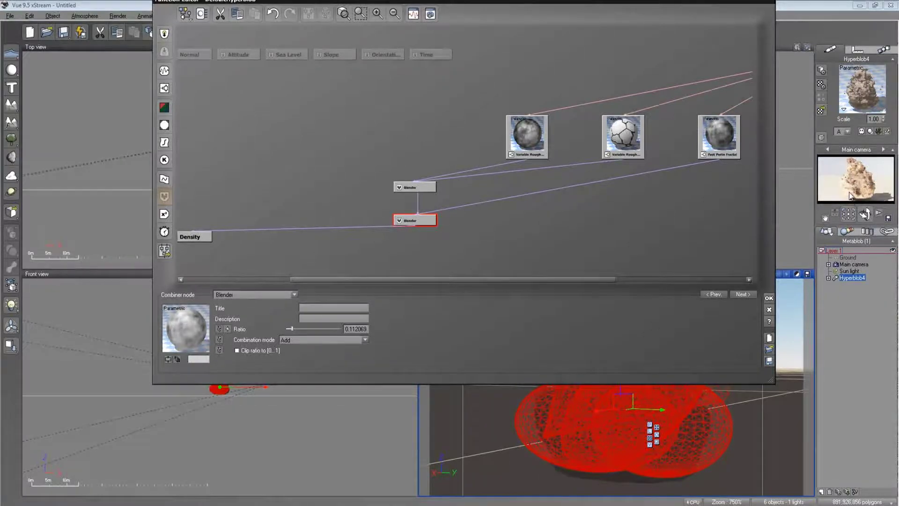
- Accept the density function, render the scene to check the rock, and close the render display
click(769, 298)
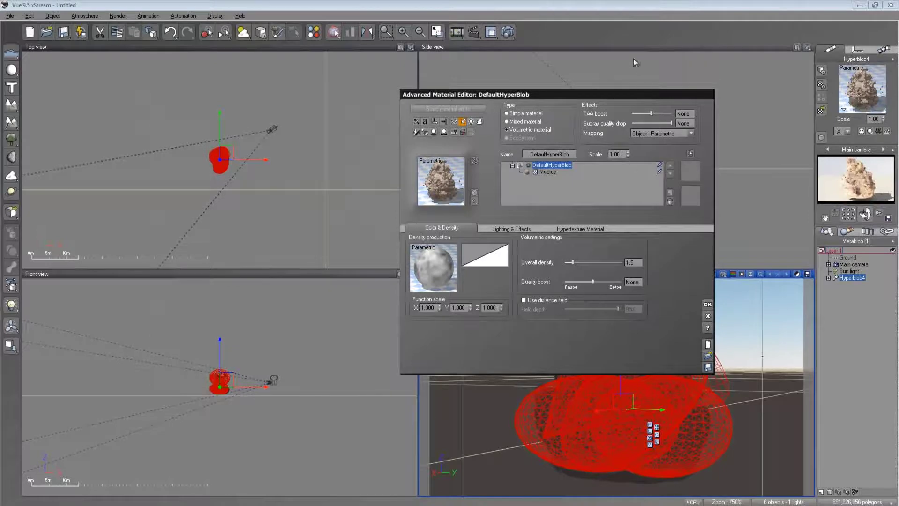
click(510, 32)
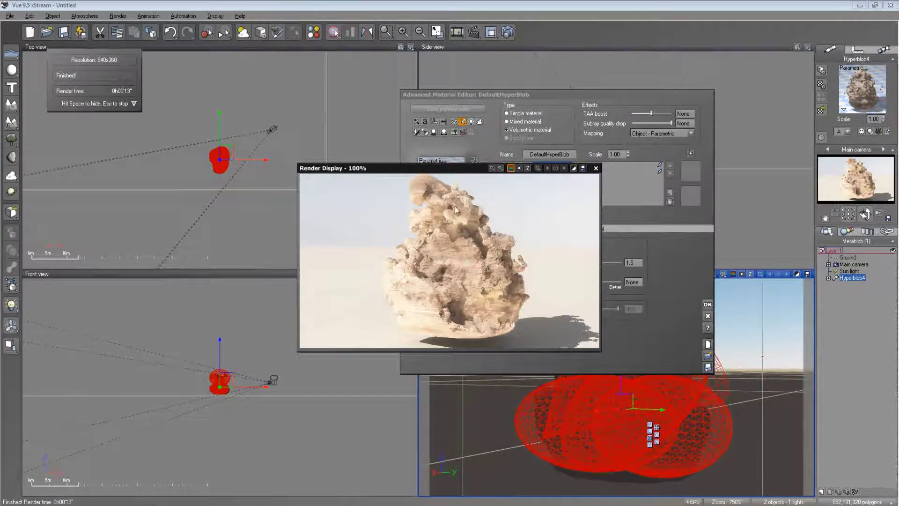
click(596, 167)
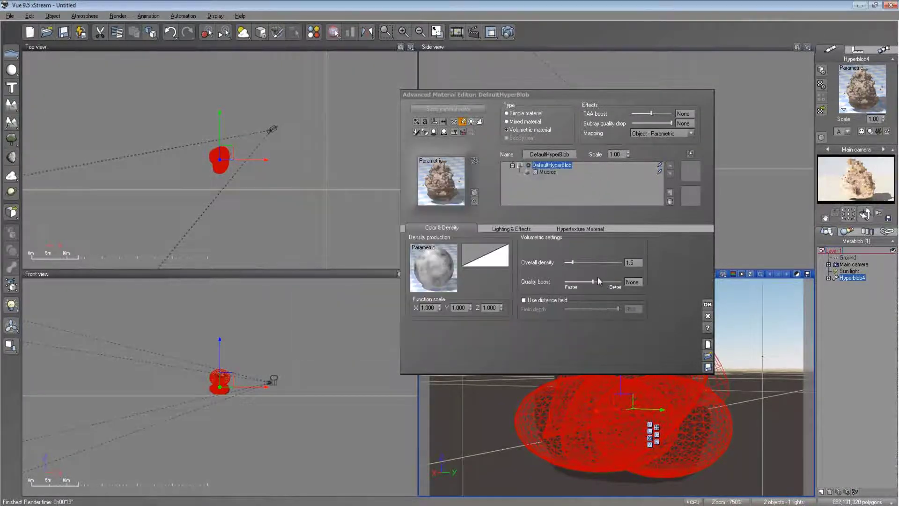
- Set the material's overall density to 1.0 and refresh the camera preview
drag(589, 261, 583, 262)
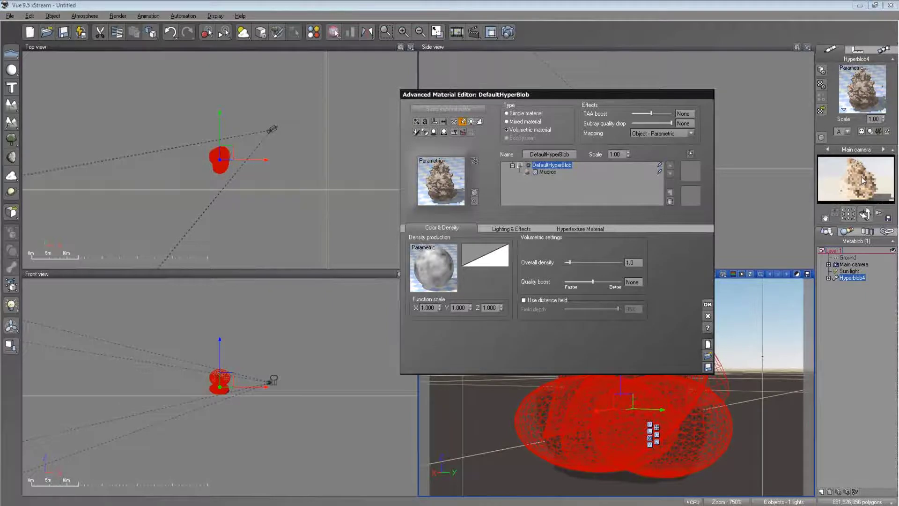
right_click(839, 192)
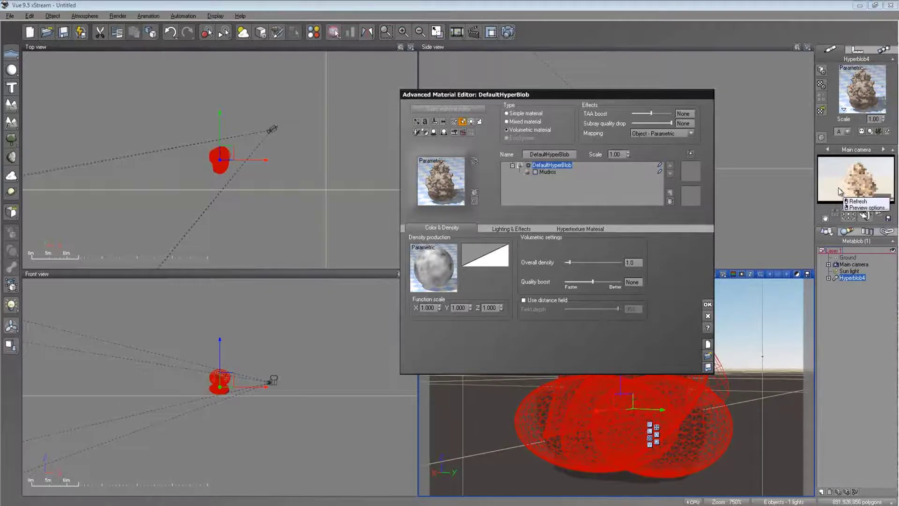
click(857, 201)
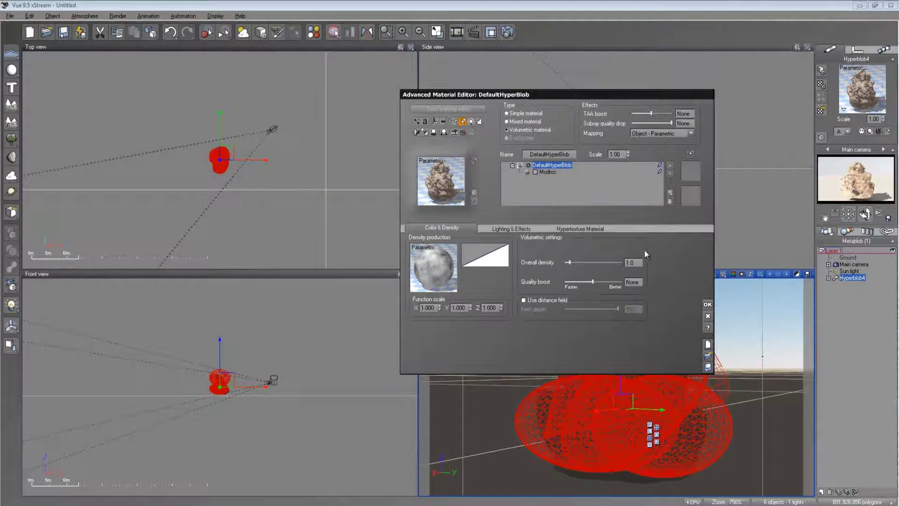
- Reopen the density function to review the Fast Perlin Fractal and second Blender settings, and return to the material editor
right_click(442, 269)
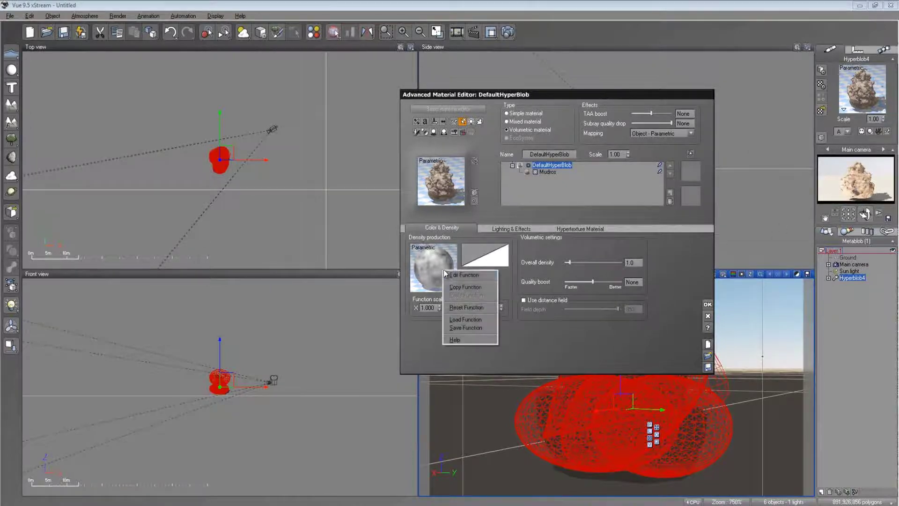
click(468, 276)
click(649, 160)
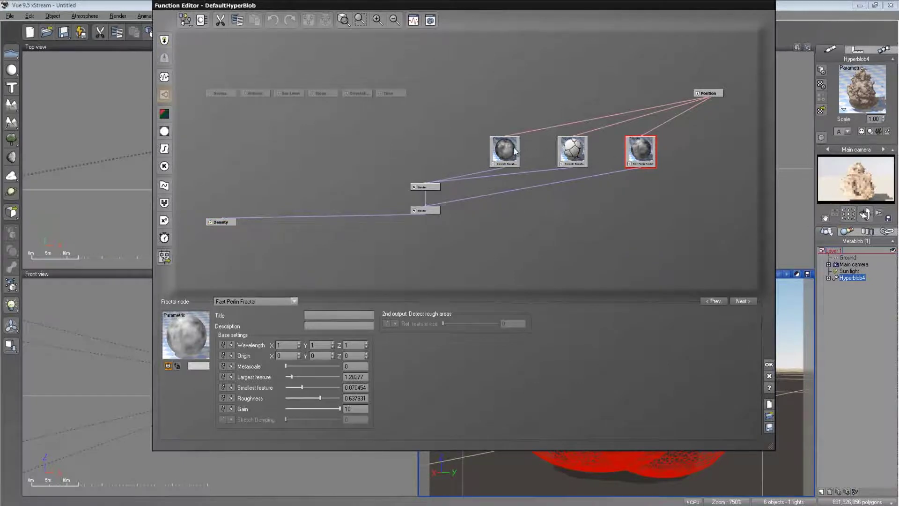
click(427, 211)
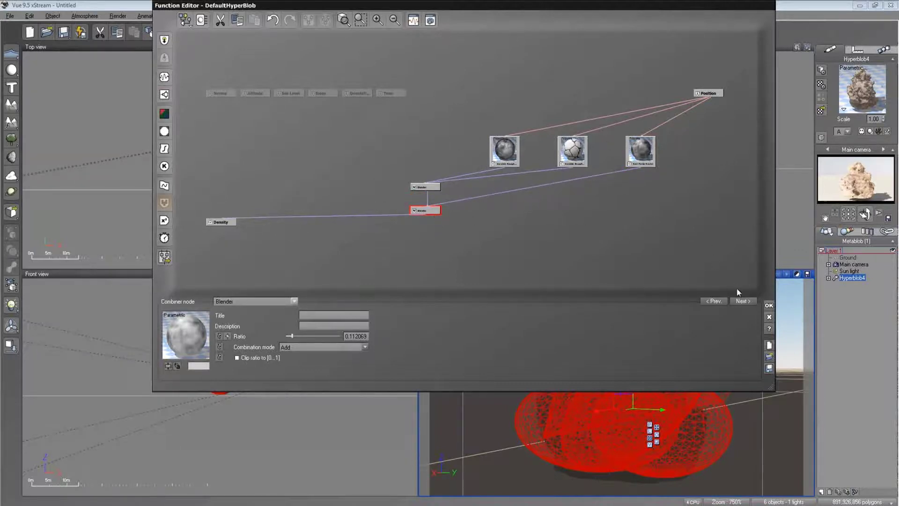
click(769, 305)
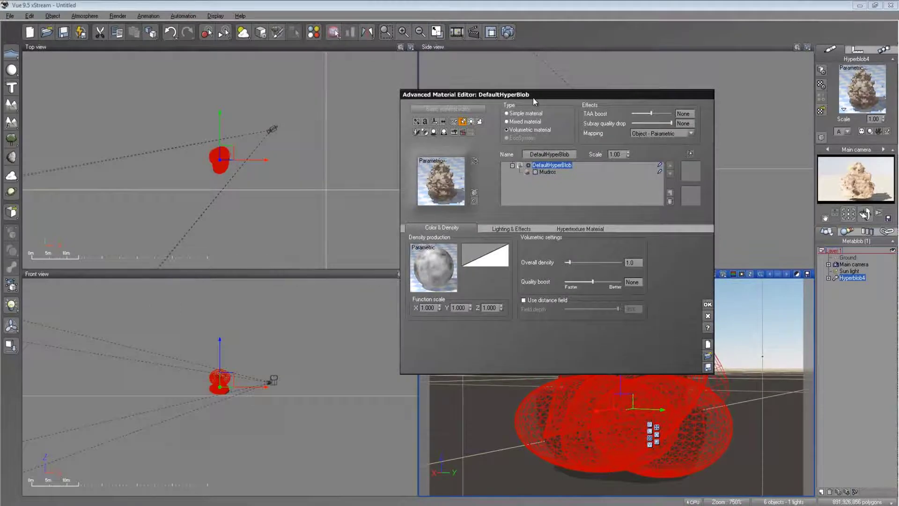
- Move the material editor aside and try a bell-shaped Terrain Profiles filter on the density production
drag(533, 97, 501, 86)
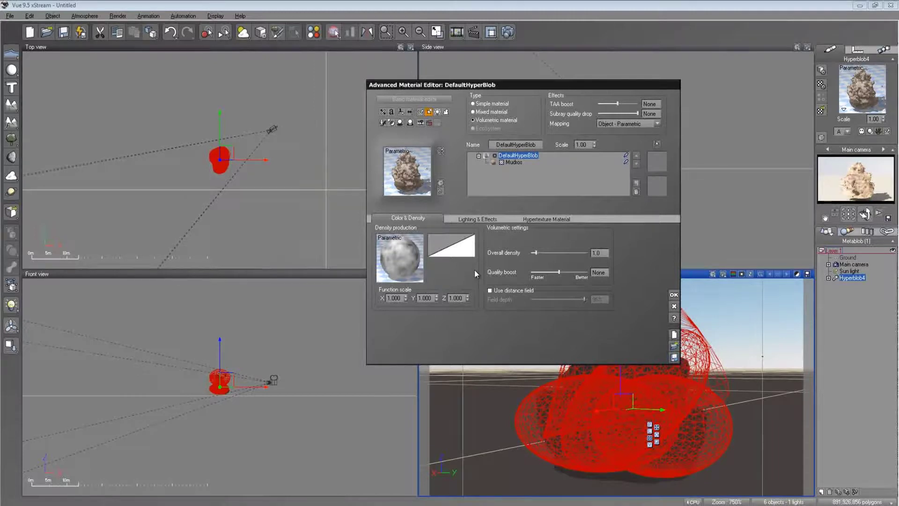
click(451, 254)
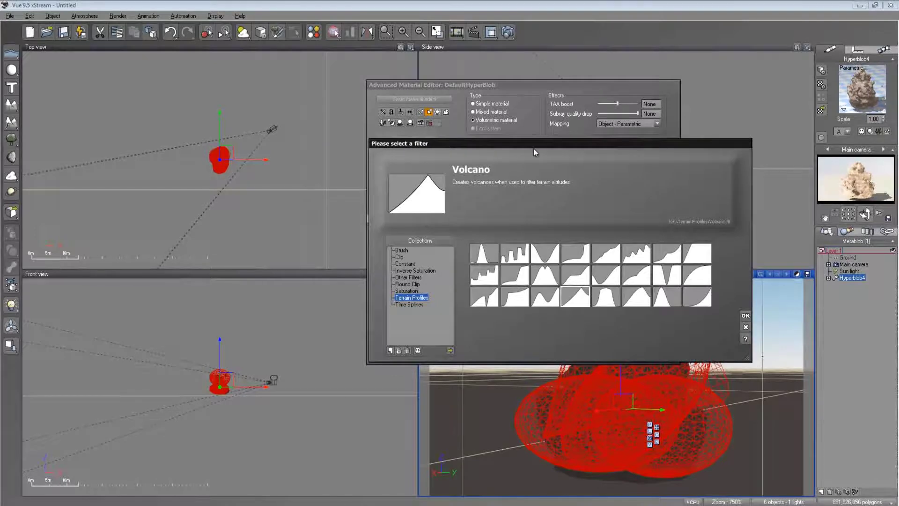
drag(532, 147, 527, 121)
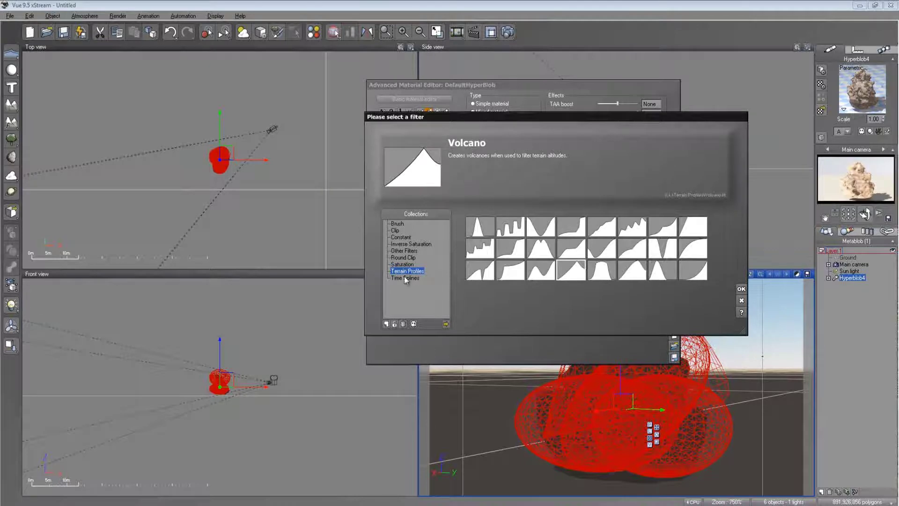
double_click(601, 270)
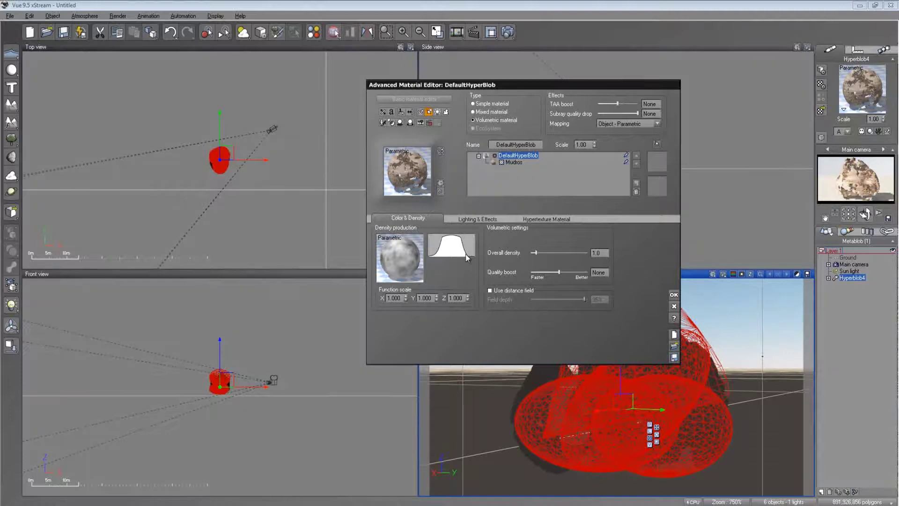
- Try the Plateaus terrain profile as the density filter and refresh the camera preview
click(451, 246)
double_click(571, 248)
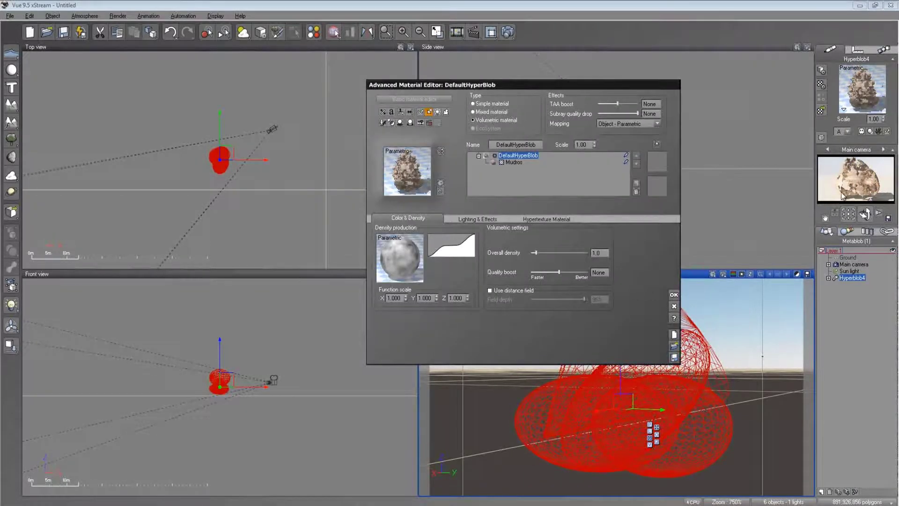
right_click(891, 184)
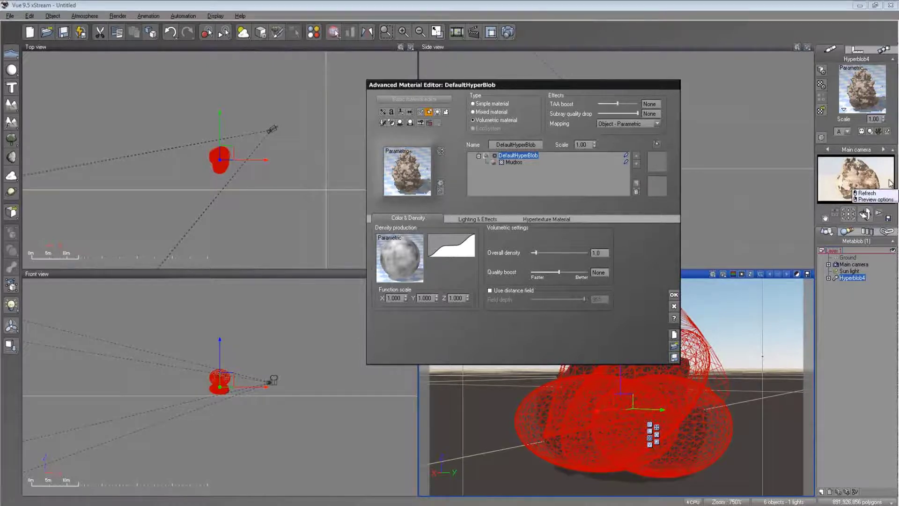
click(867, 193)
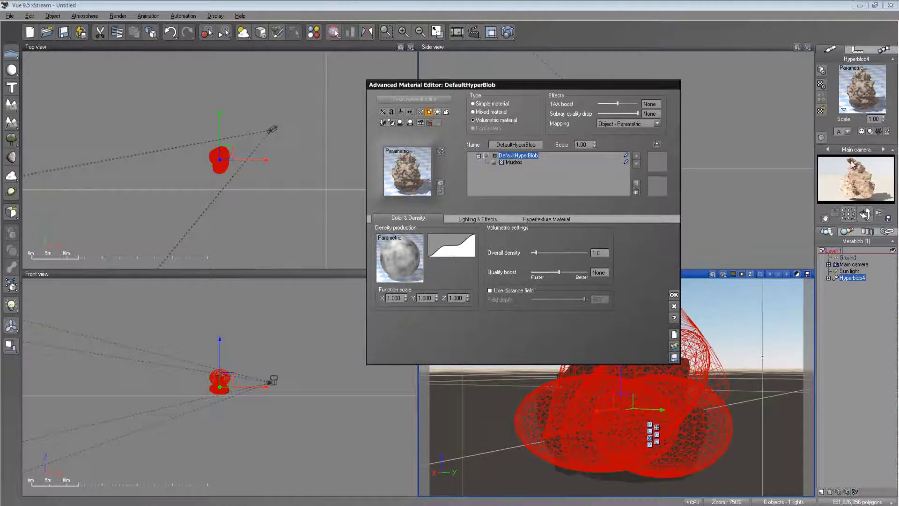
- Apply the Terrain Profiles filter with the concave, gradually steepening curve to the density production
click(459, 246)
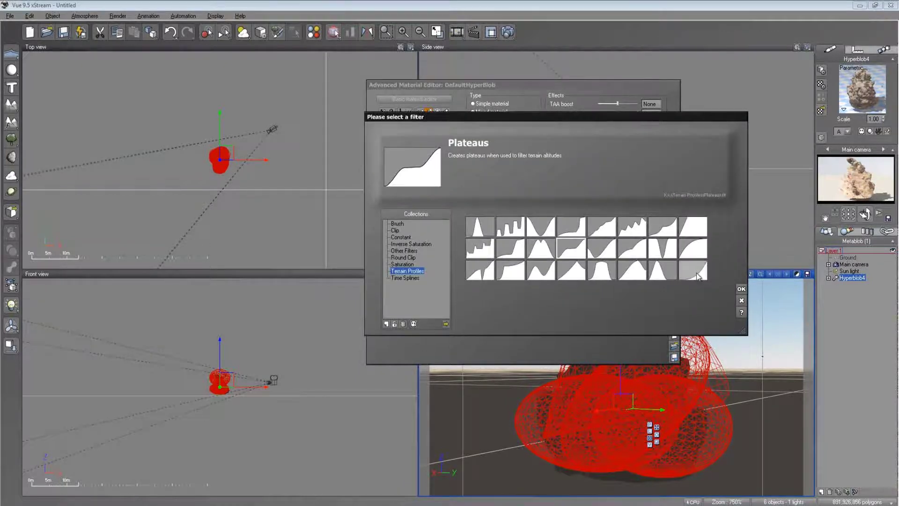
double_click(696, 273)
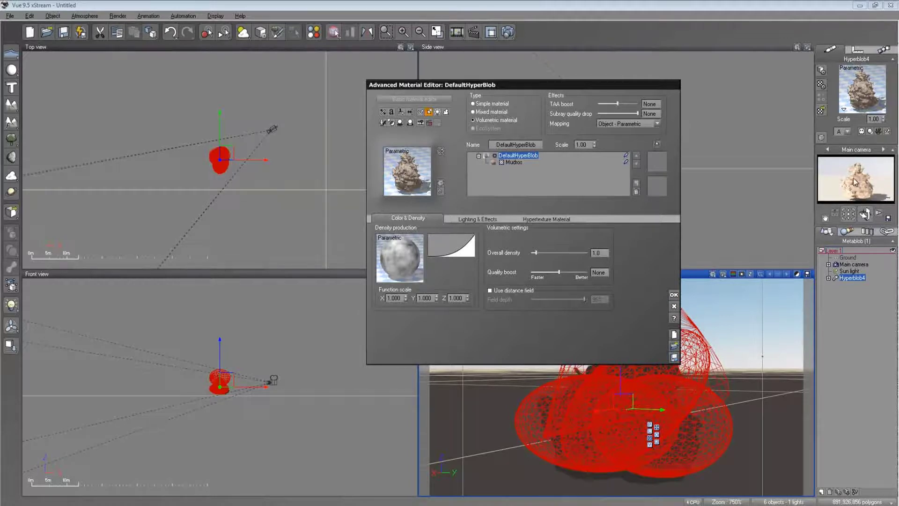
- Lower the smallest feature of the density function's Fast Perlin Fractal to 0.017537, accept the material changes and render the rock
right_click(405, 268)
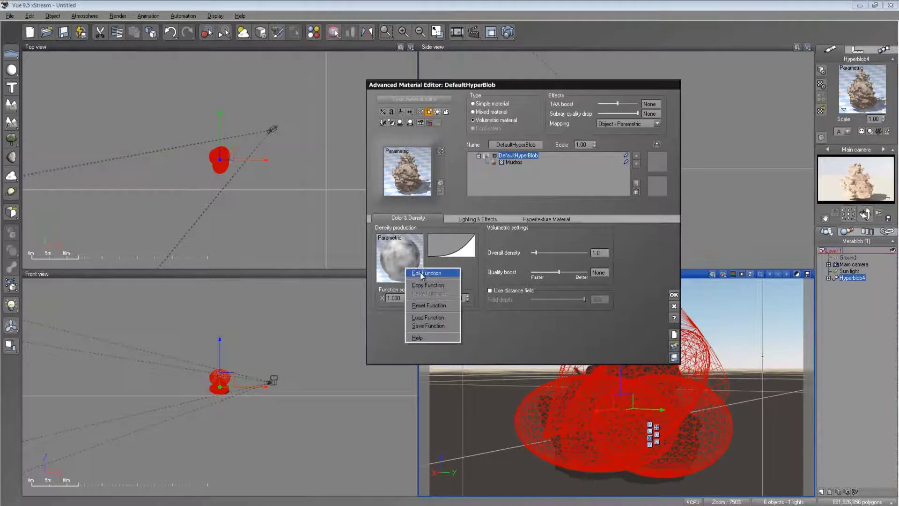
click(420, 273)
click(634, 157)
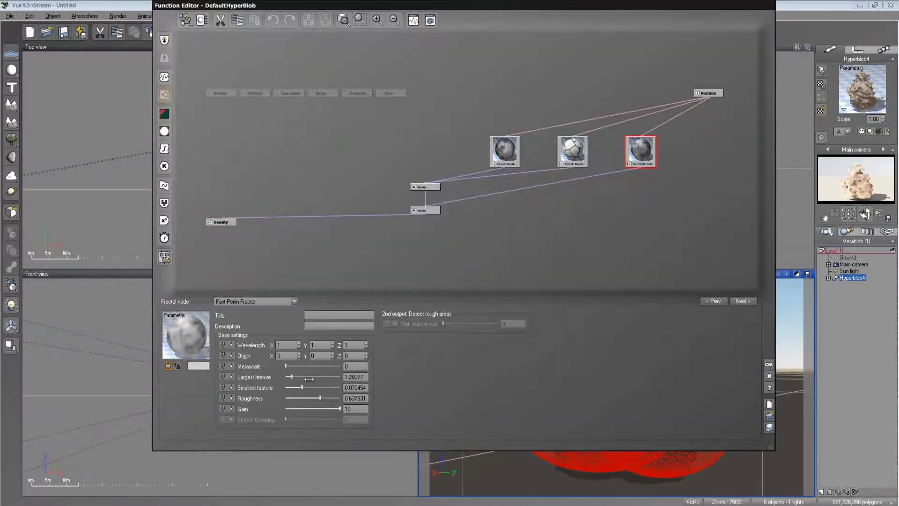
drag(308, 388, 305, 388)
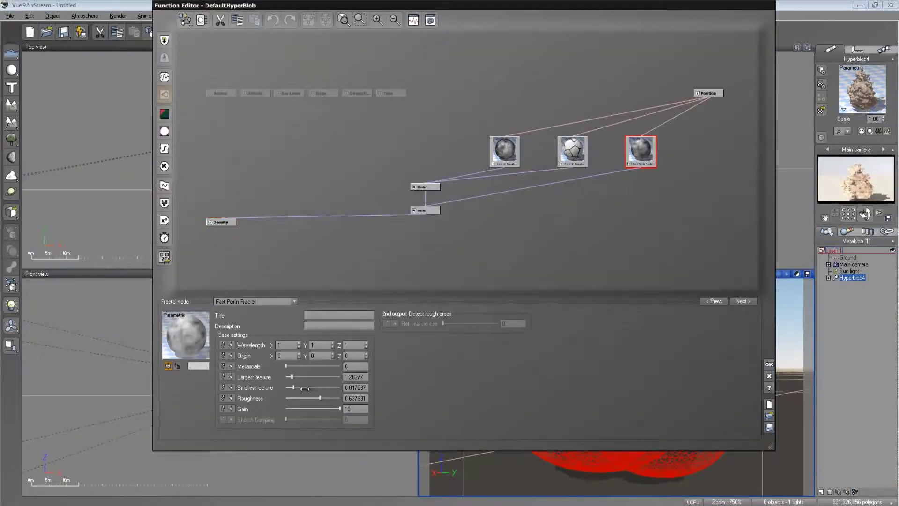
click(769, 364)
click(673, 300)
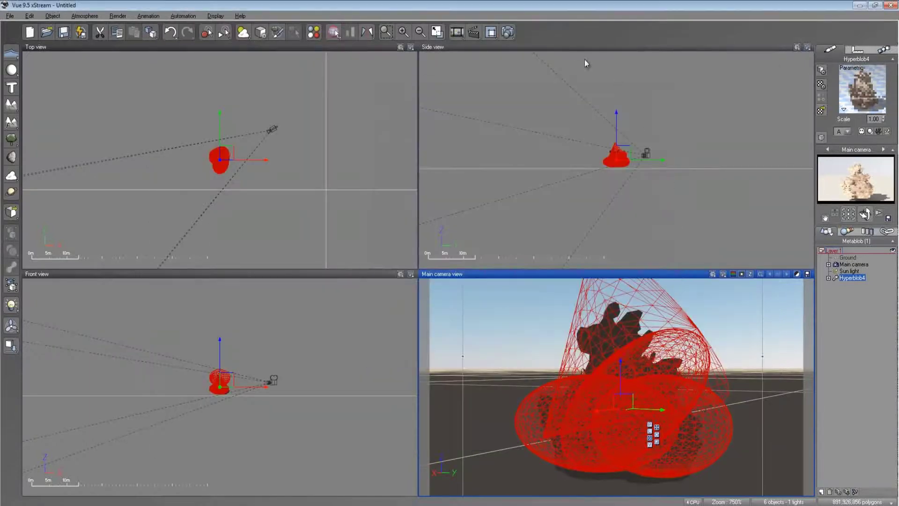
click(509, 32)
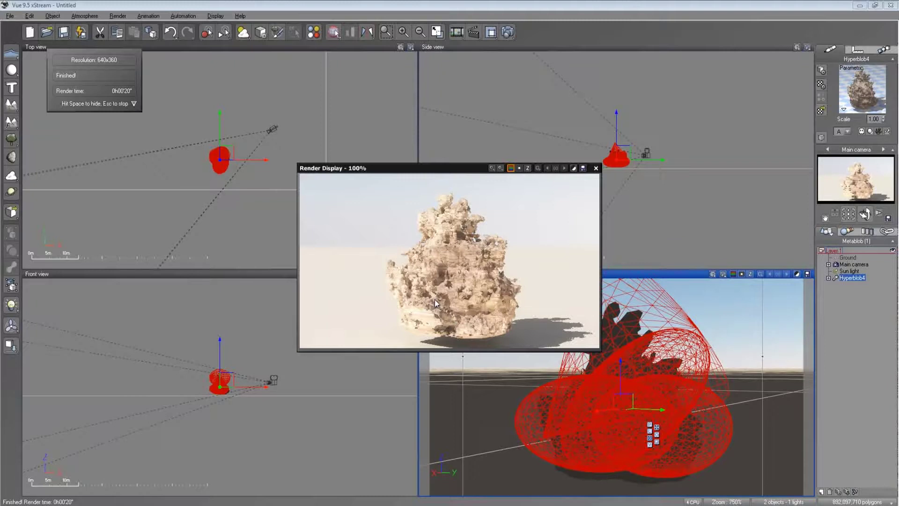
click(596, 168)
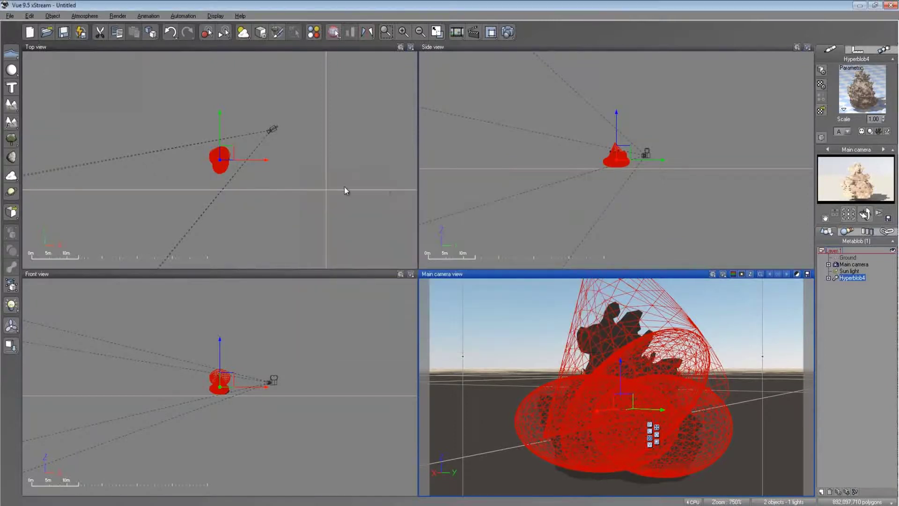
- Rotate the hyperblob around its vertical axis in the top view to check the rock's shape from several angles
click(243, 180)
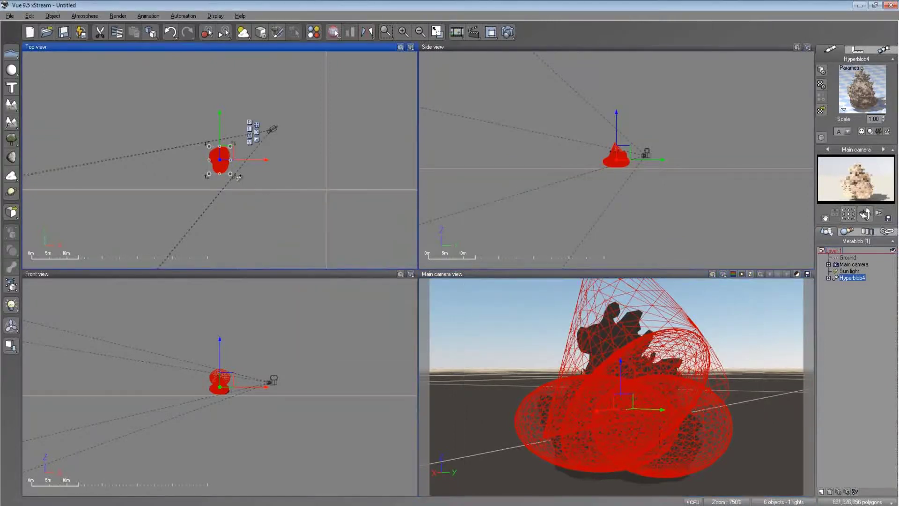
drag(239, 177, 213, 195)
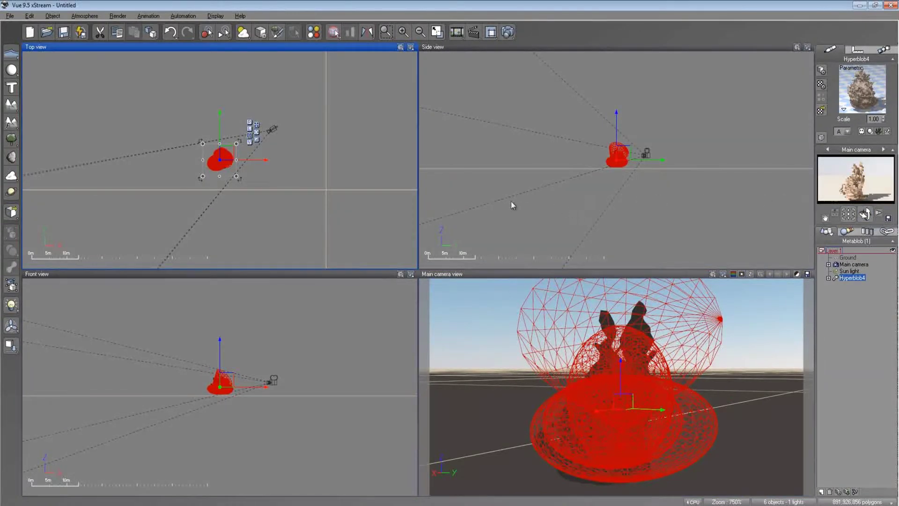
drag(203, 177, 203, 157)
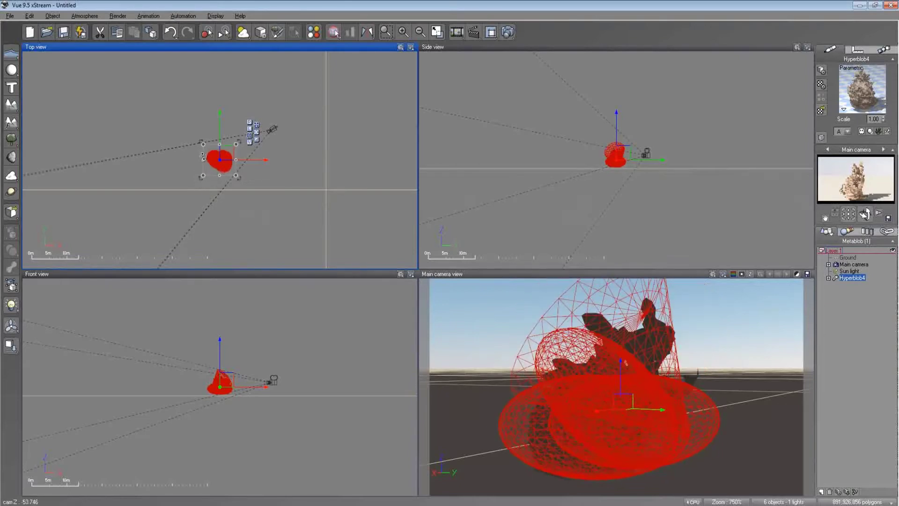
key(ctrl+z)
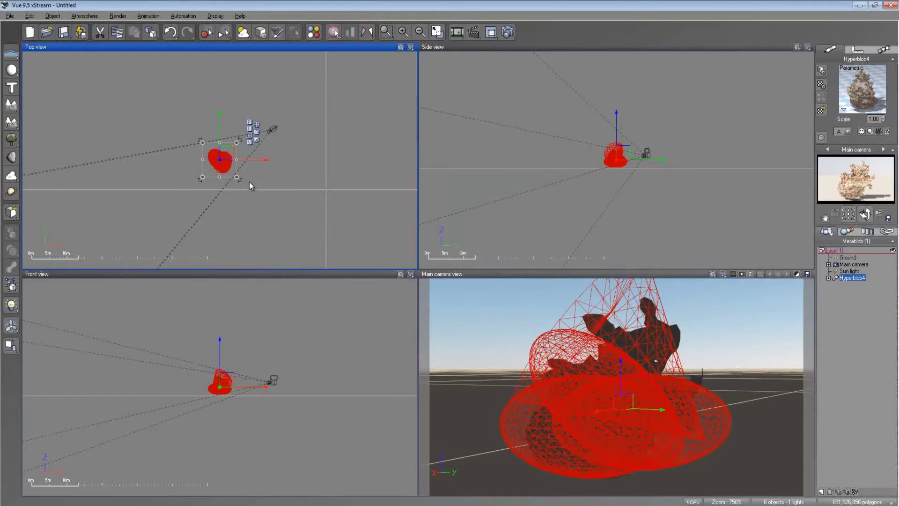
drag(249, 185, 159, 177)
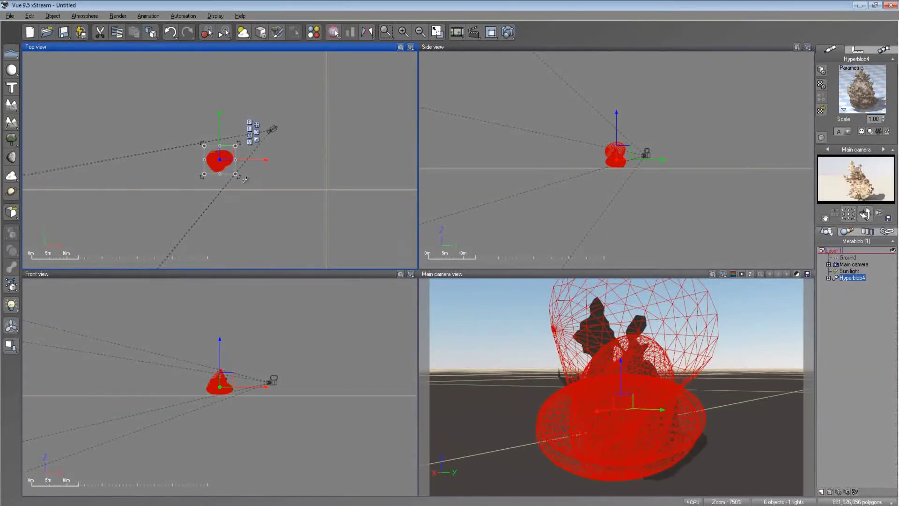
drag(244, 180, 185, 194)
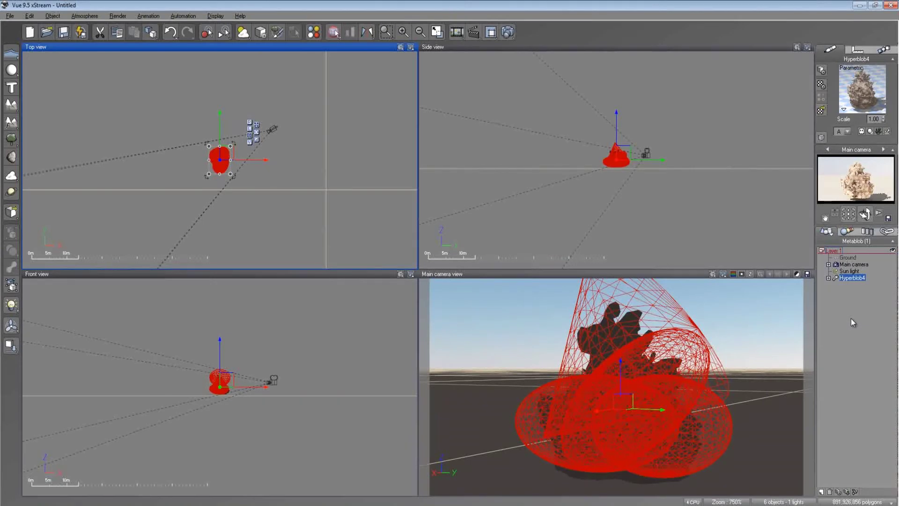
- Delete the finished hyperblob rock and add a new sphere in its place
key(Delete)
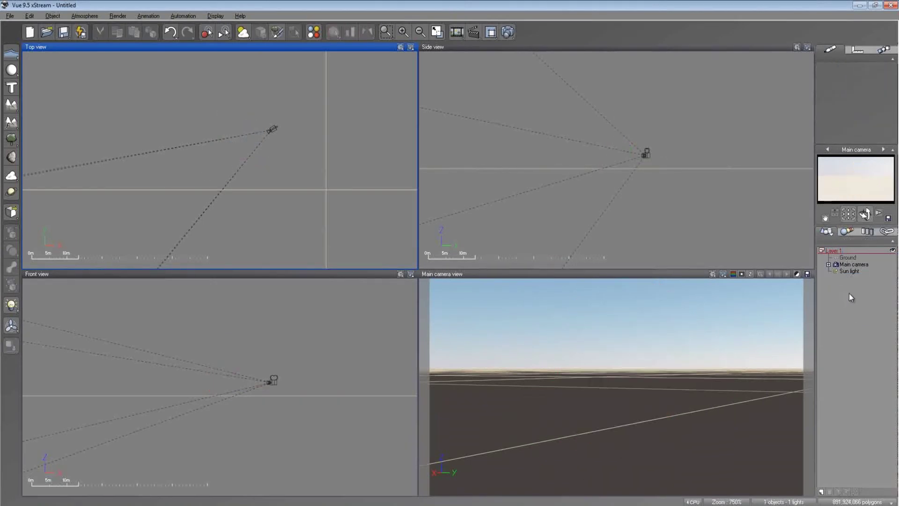
click(11, 70)
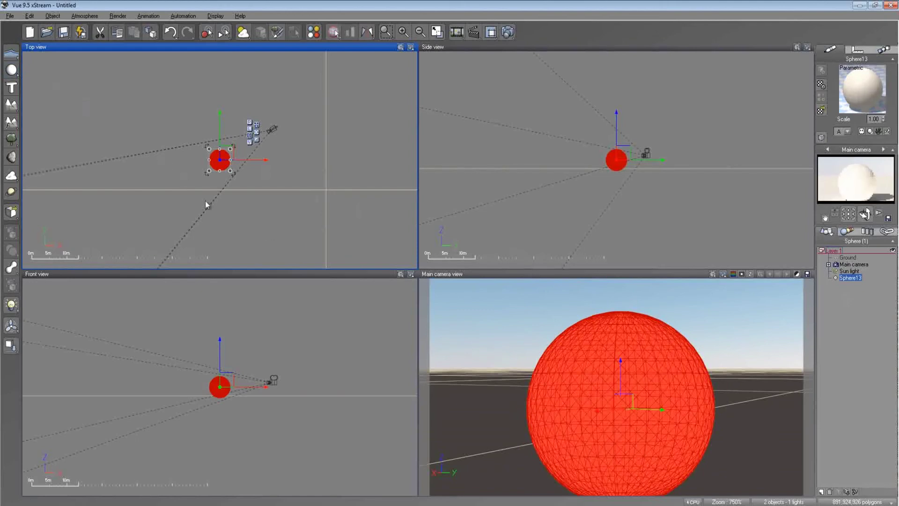